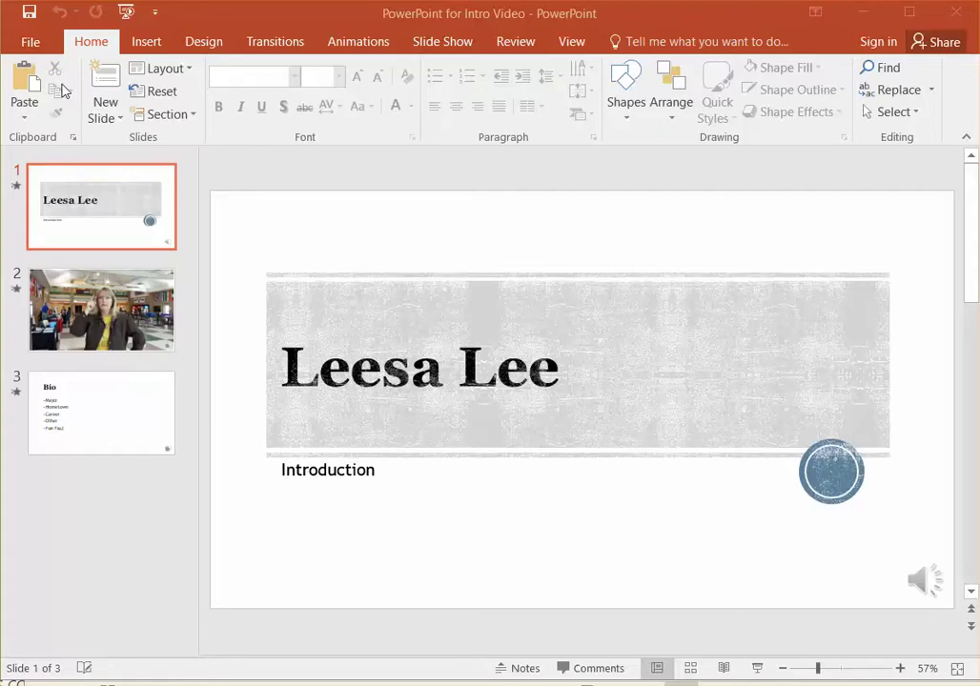
- Pick the Wood Type template on the New page and select its blue-accent colour variant
click(38, 41)
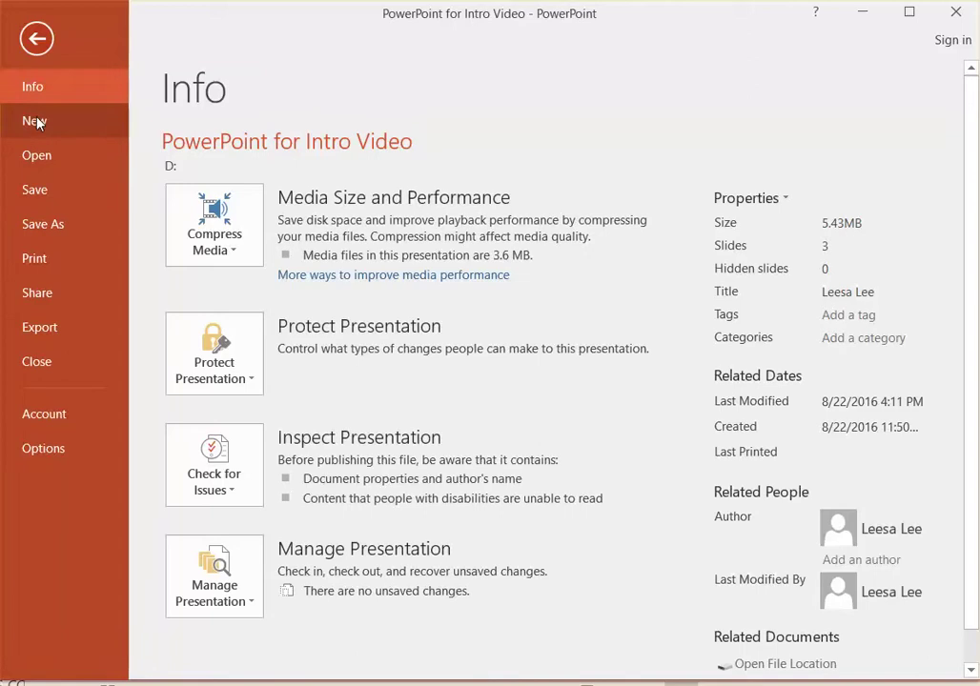
click(36, 121)
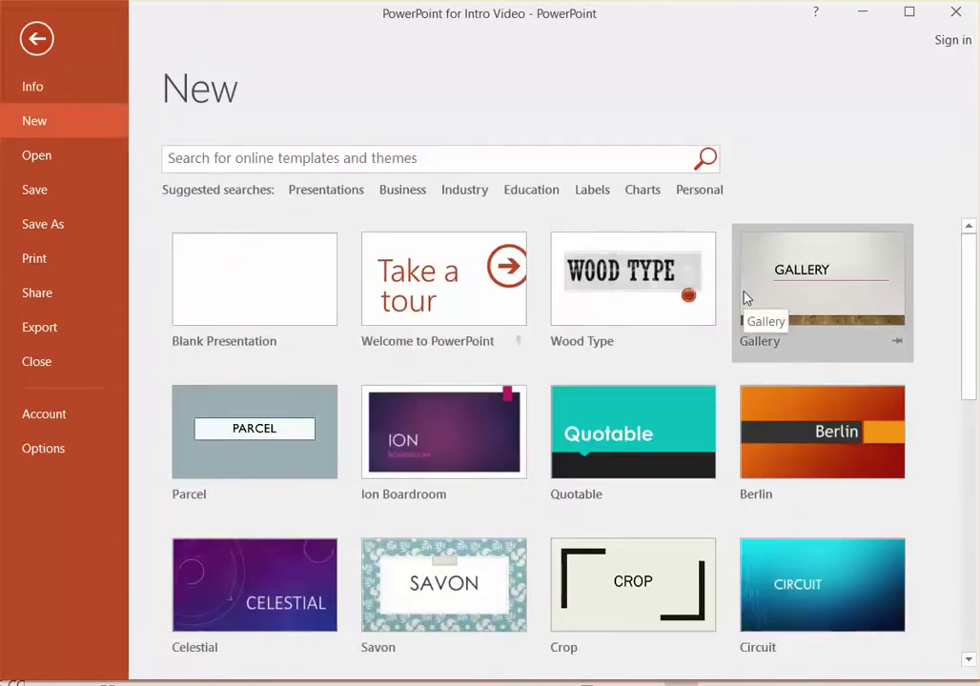
click(629, 278)
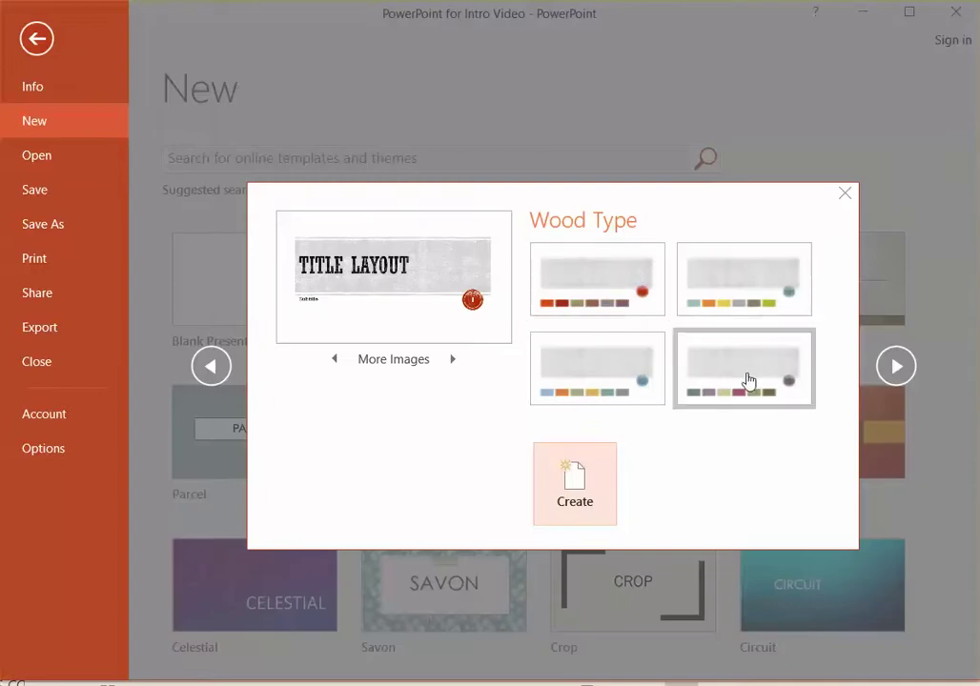
click(597, 373)
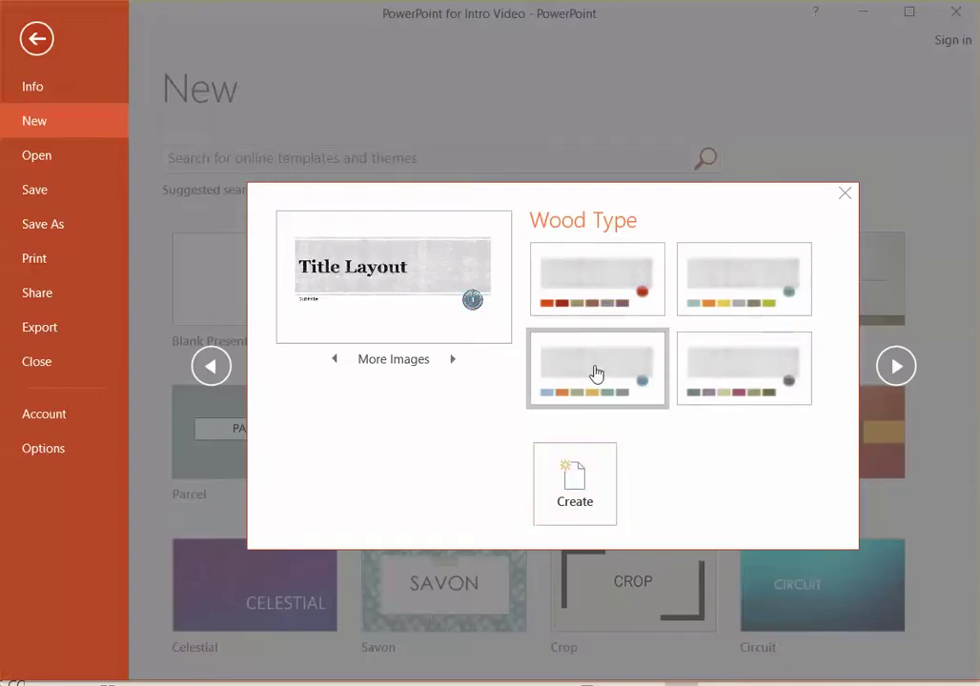
- Create the Wood Type presentation, titling slide 1 with the presenter's name and subtitle 'Introduction'
click(597, 476)
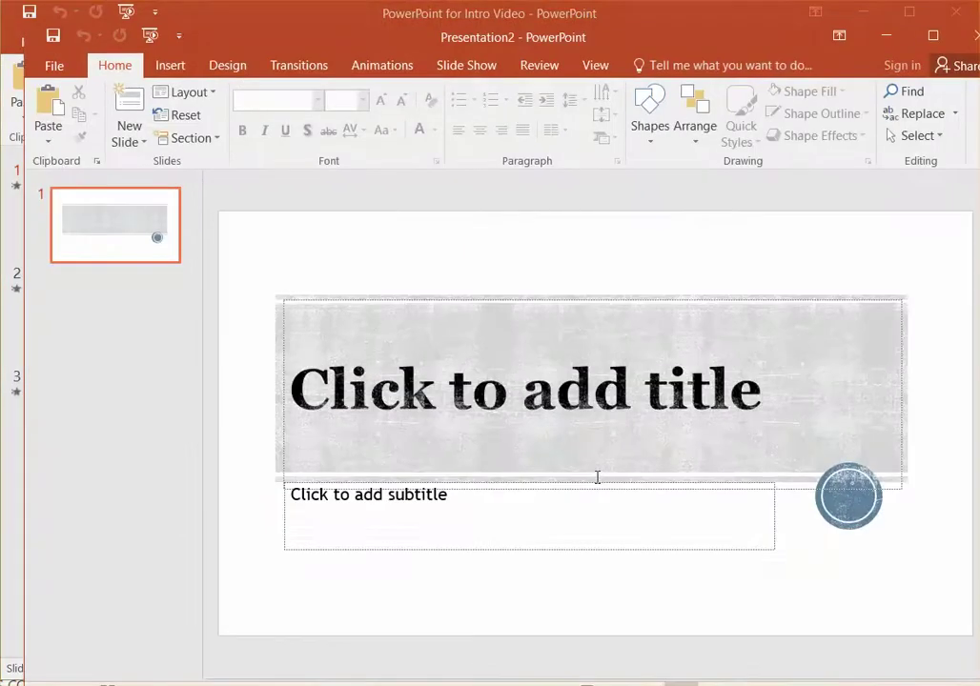
click(492, 414)
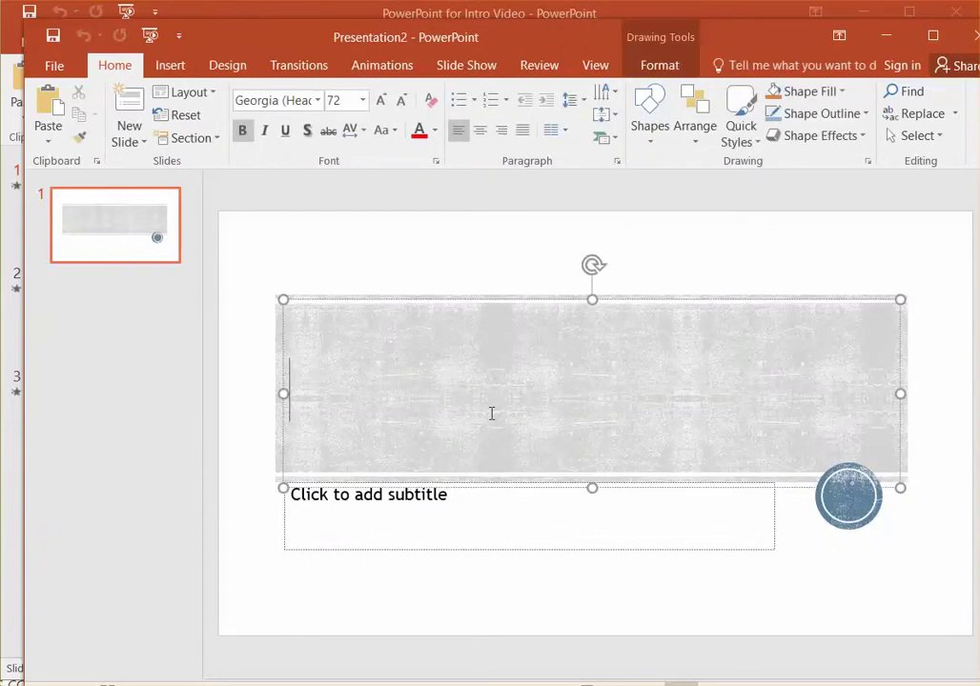
text(Leesa)
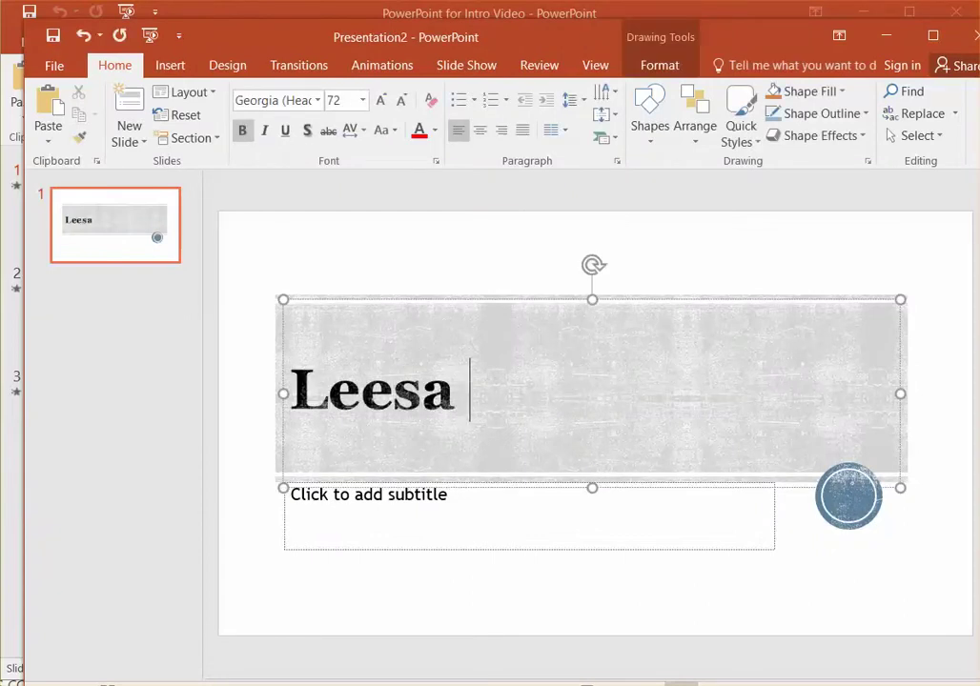
text( Lee)
click(405, 528)
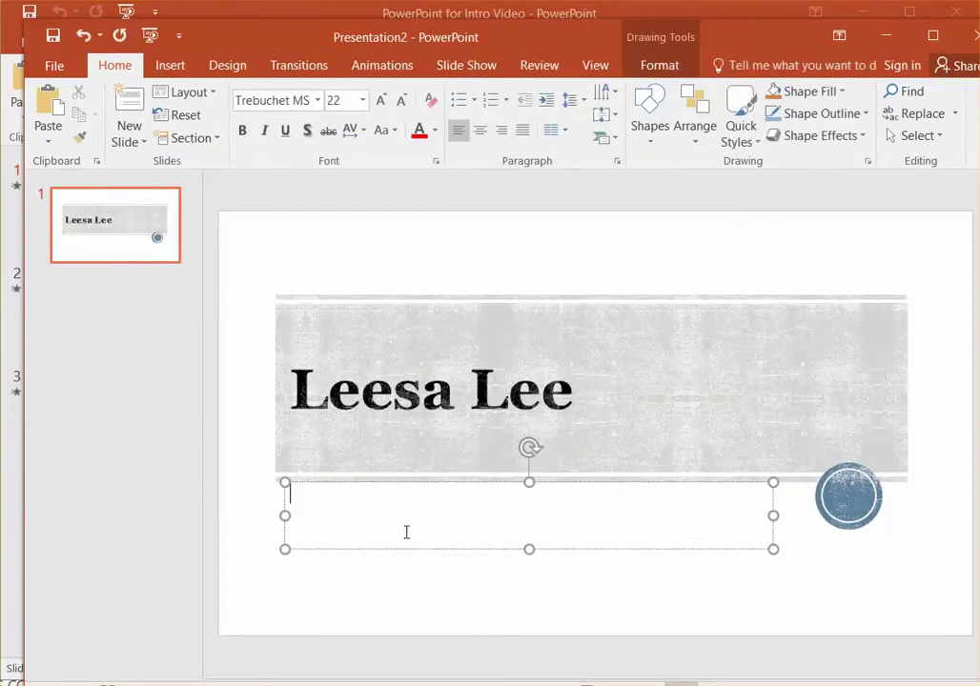
text(Introduction)
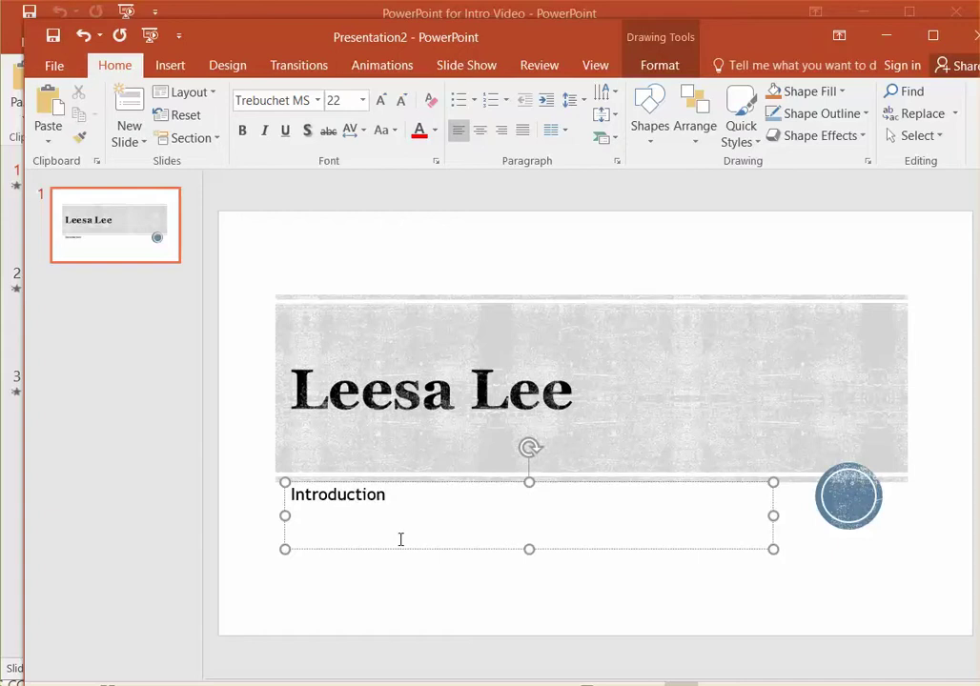
click(295, 598)
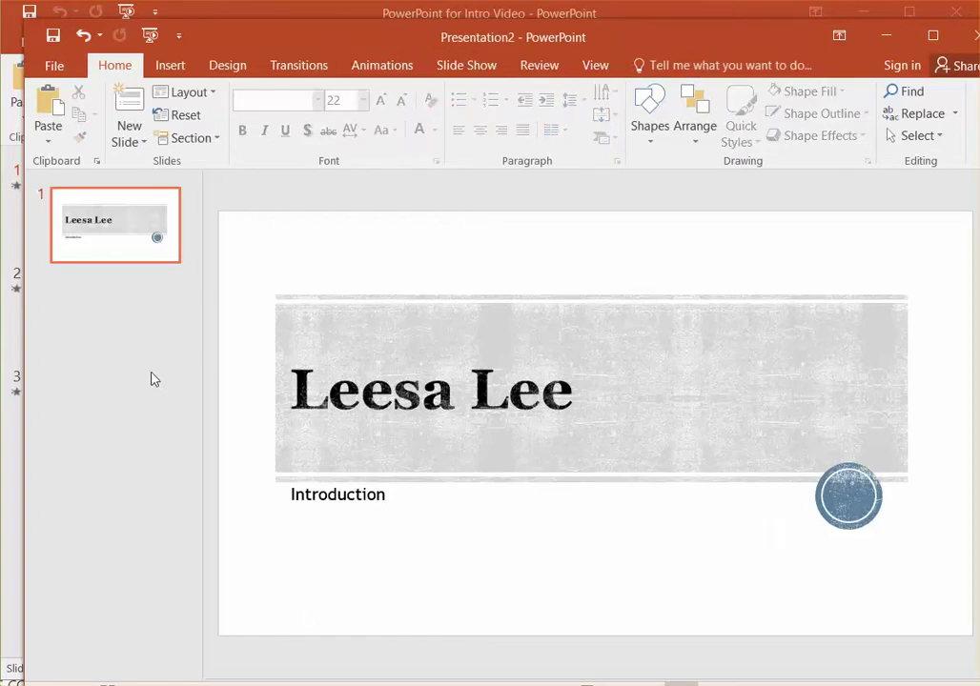
- Add a Blank-layout slide after the title slide
click(138, 137)
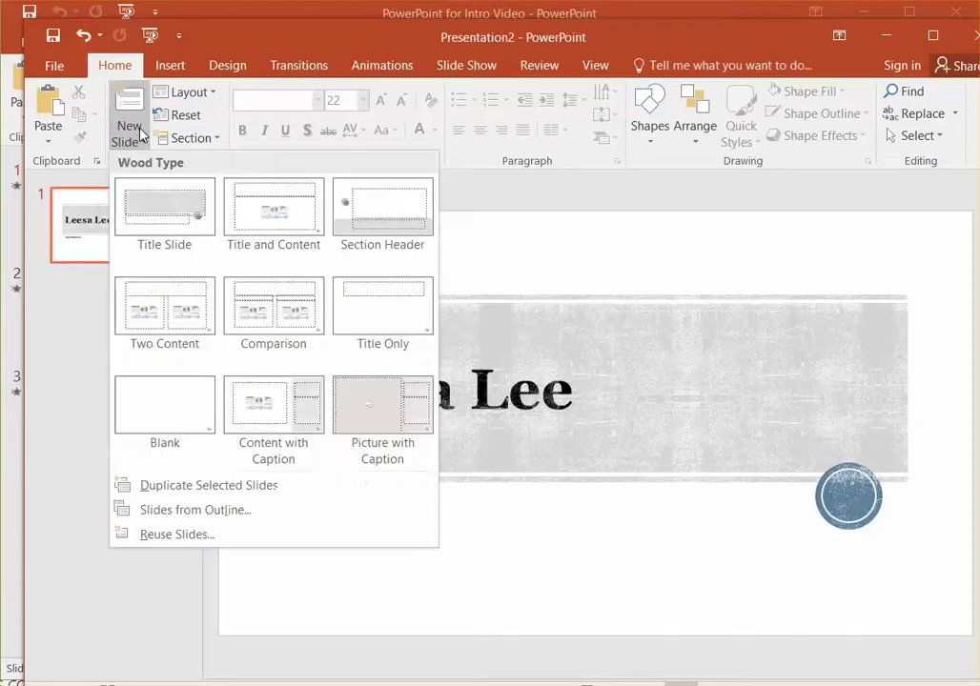
click(164, 398)
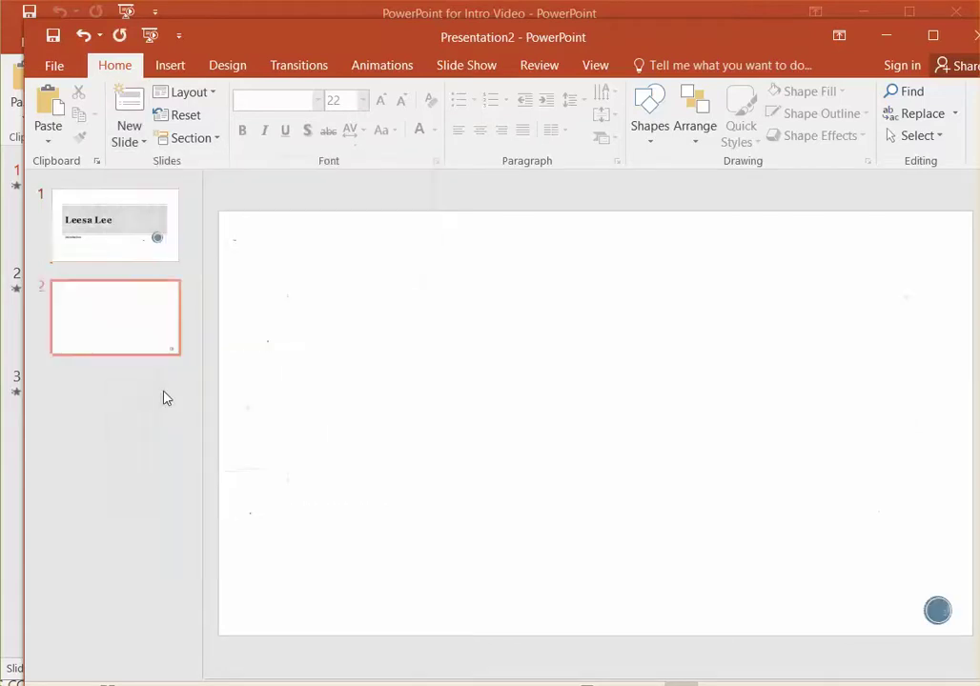
right_click(477, 366)
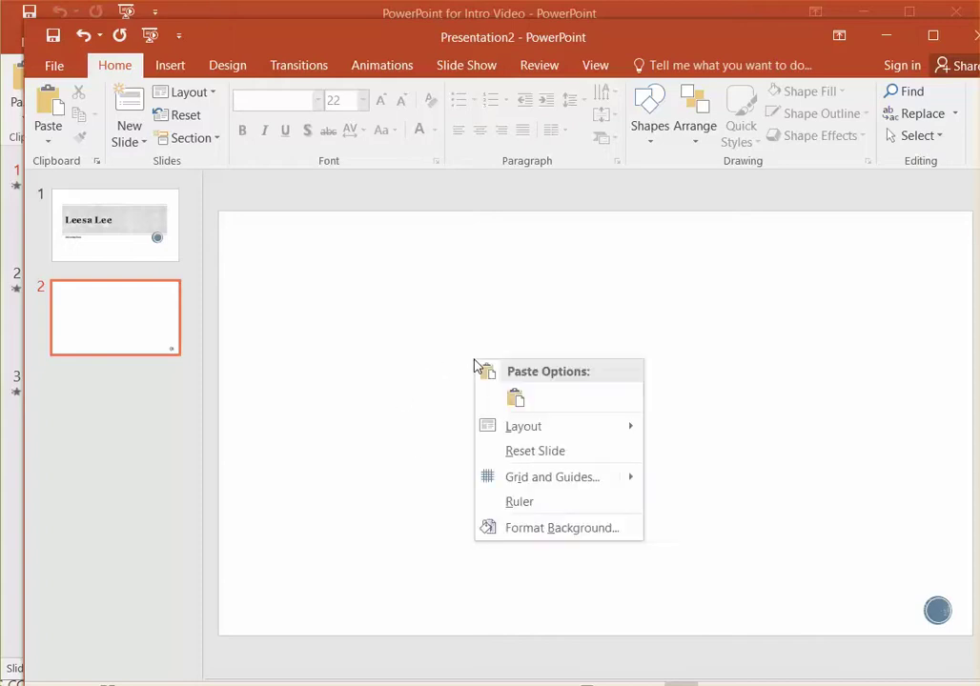
- Give slide 2 a picture or texture fill background and browse for a picture file
click(523, 529)
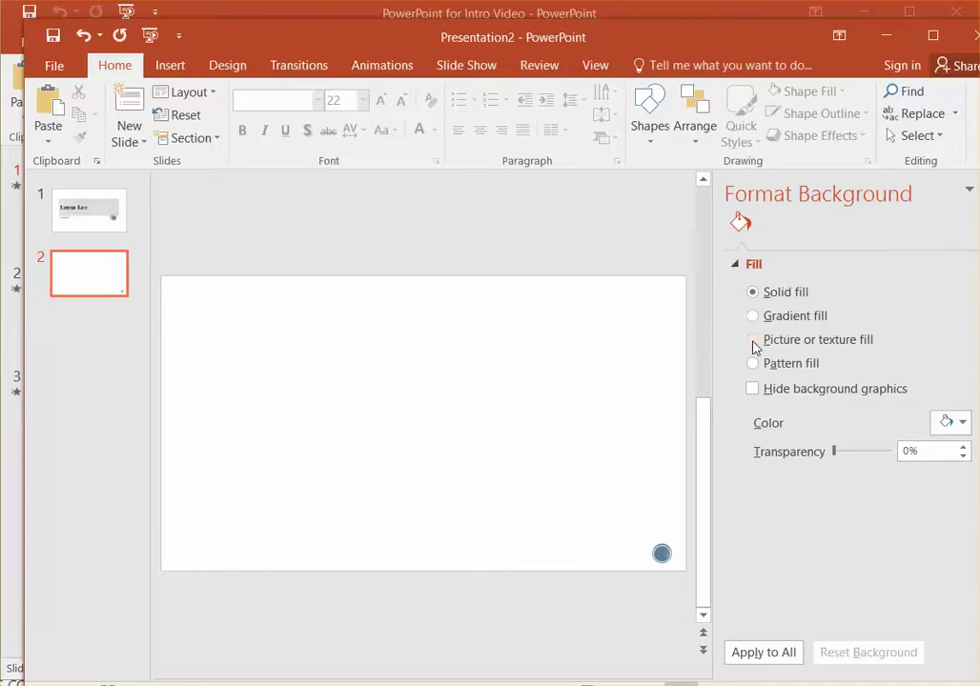
click(753, 340)
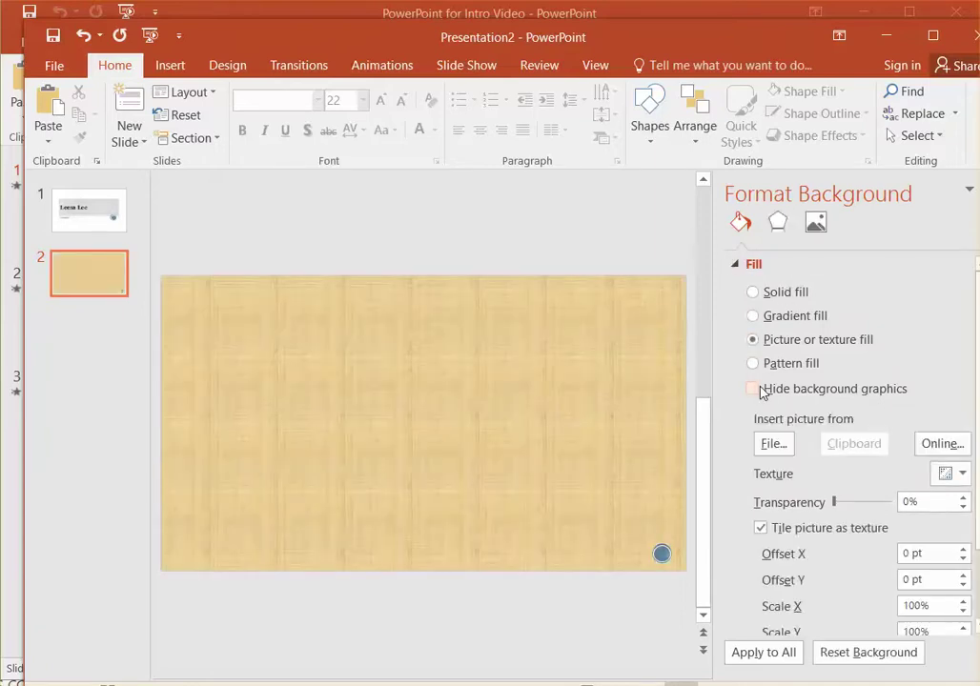
click(773, 443)
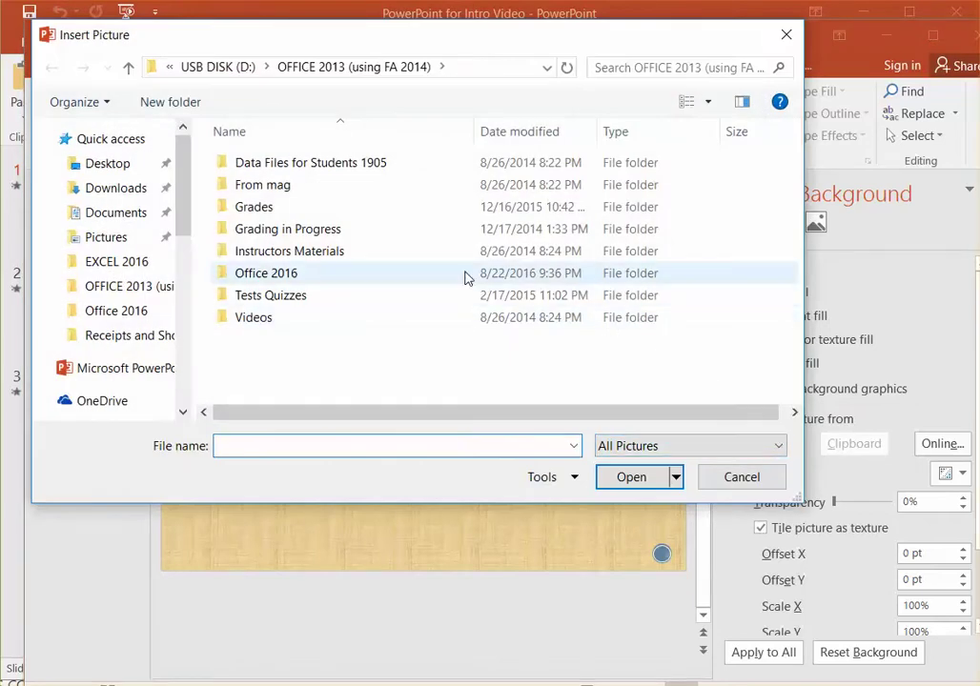
- Insert the Google Glass JPG from USB DISK (D:), with All Files shown and sorted by date, as the background
click(218, 68)
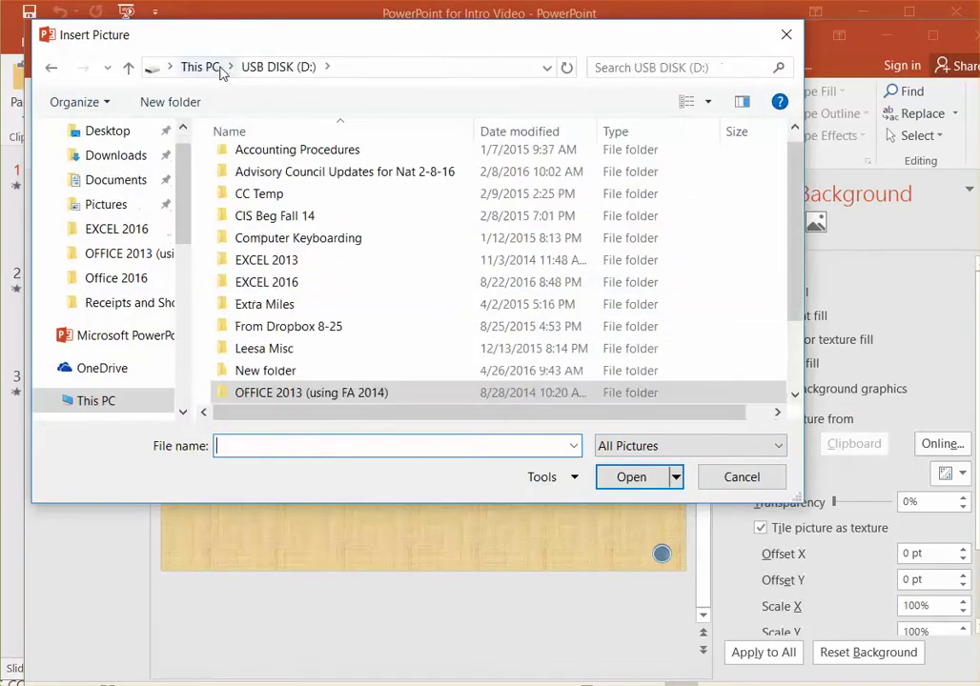
click(541, 131)
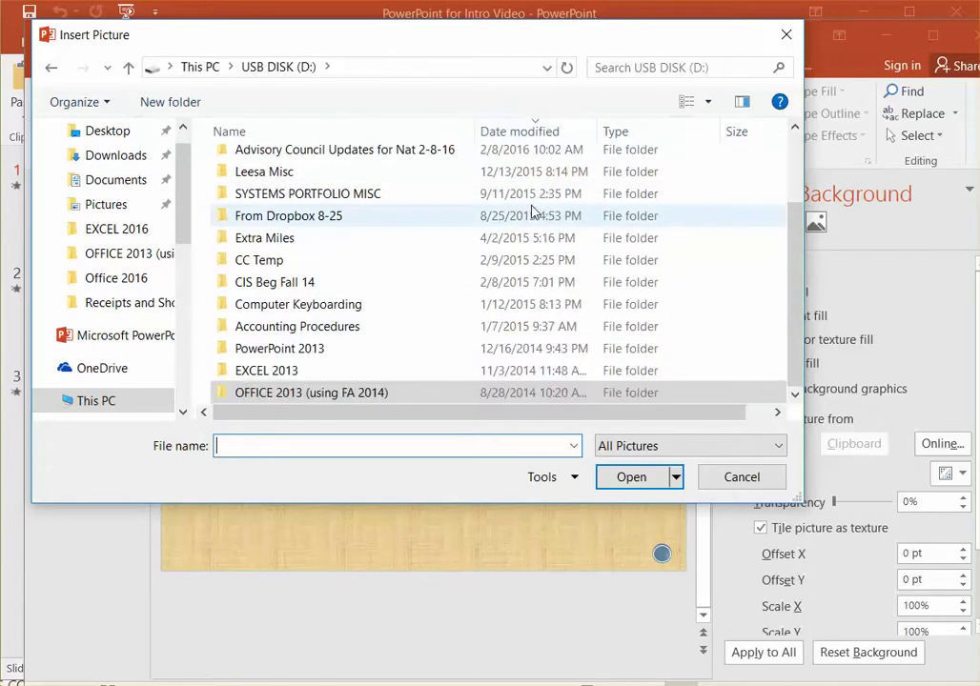
click(640, 447)
click(618, 466)
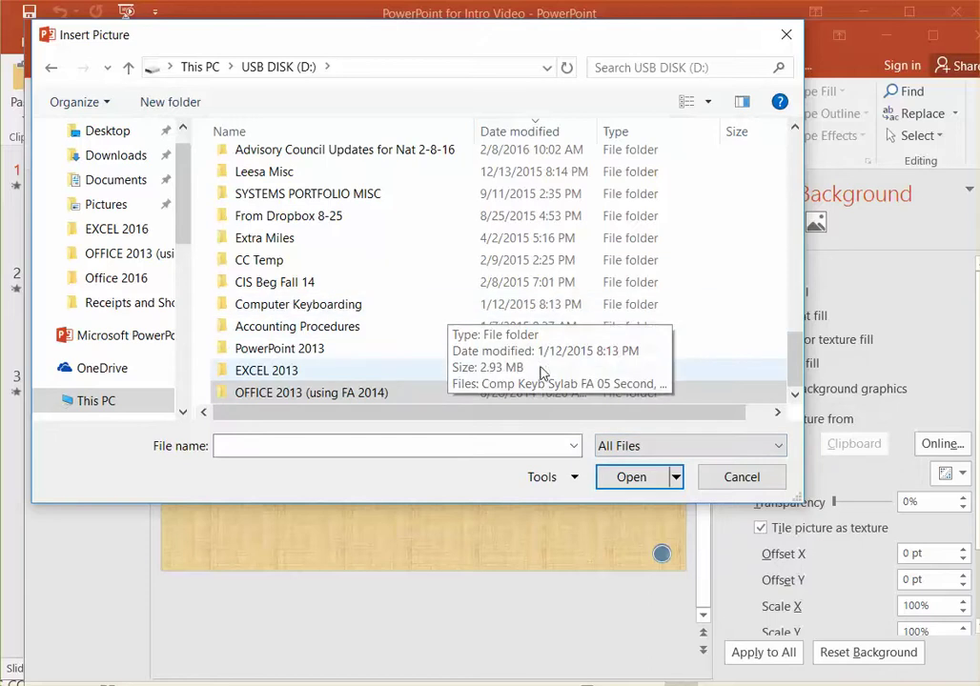
scroll(491, 339, up, 2)
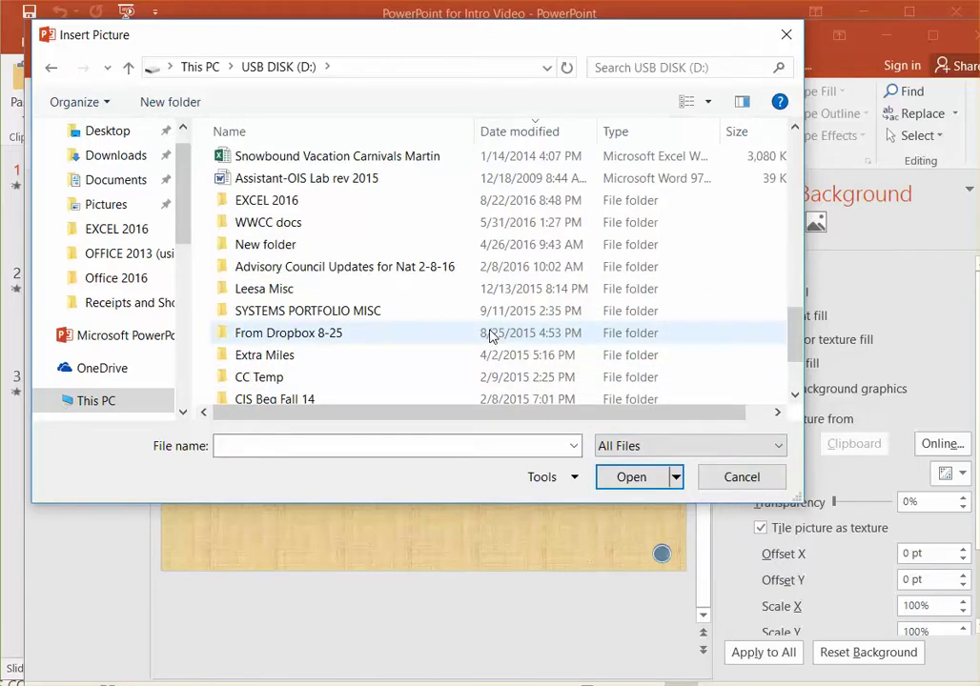
scroll(492, 335, up, 1)
scroll(488, 337, up, 3)
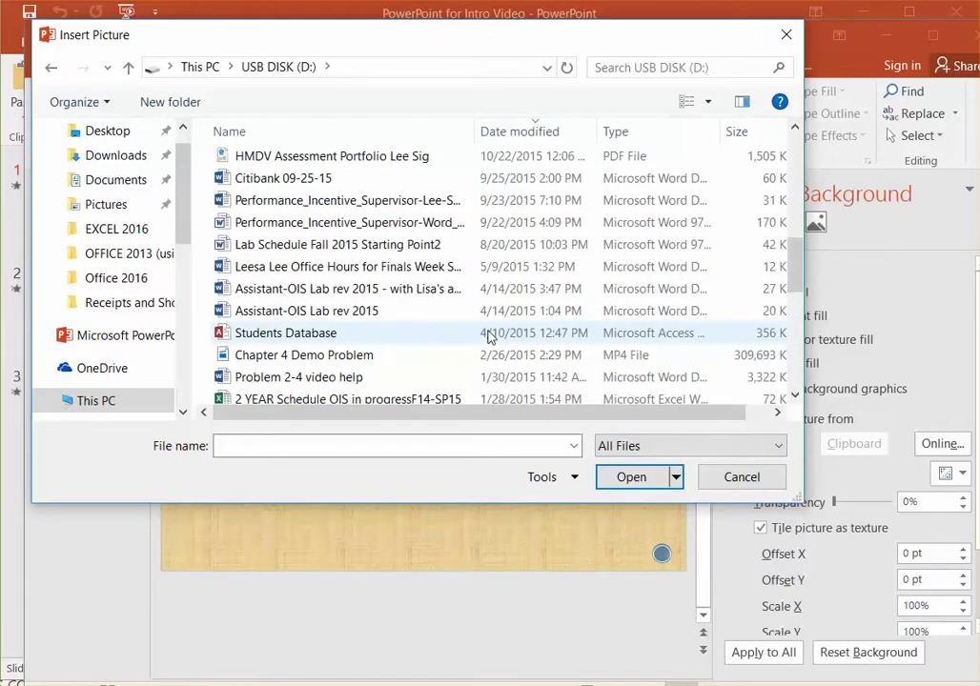
scroll(488, 337, up, 8)
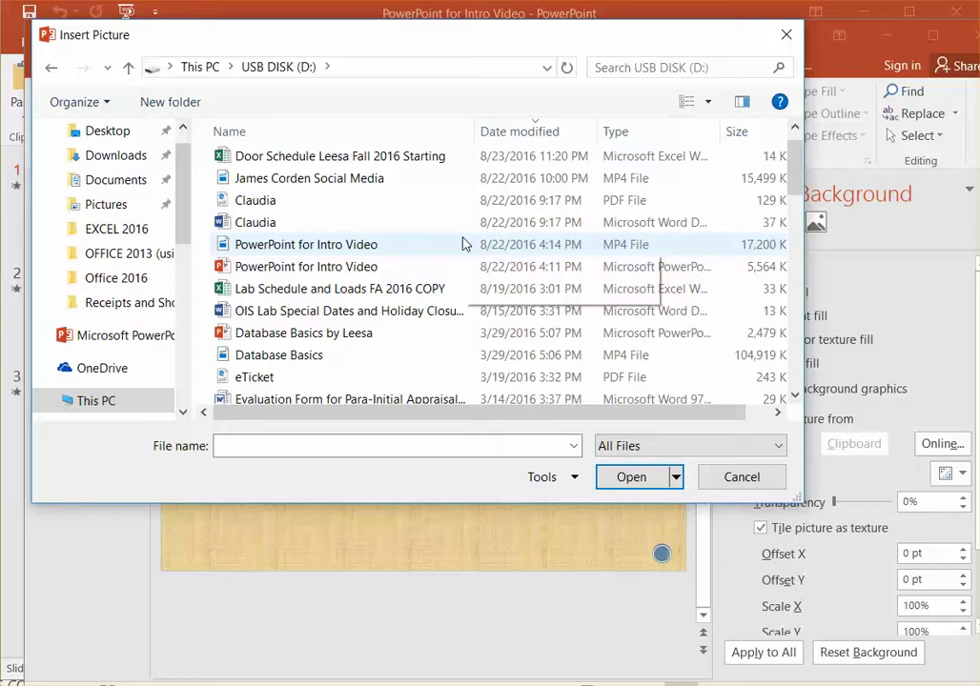
click(306, 164)
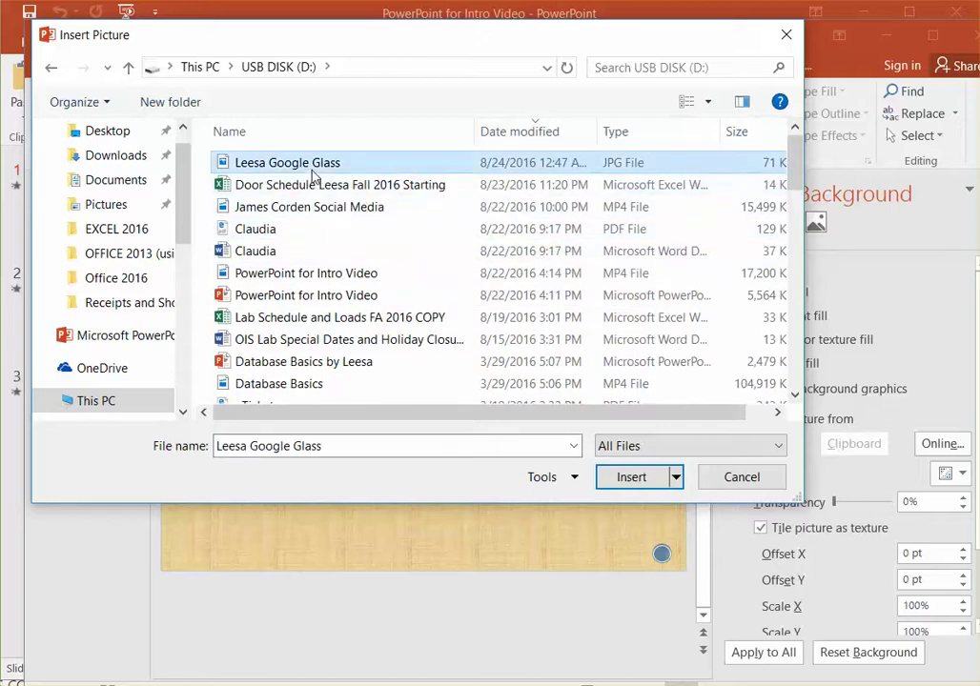
click(631, 476)
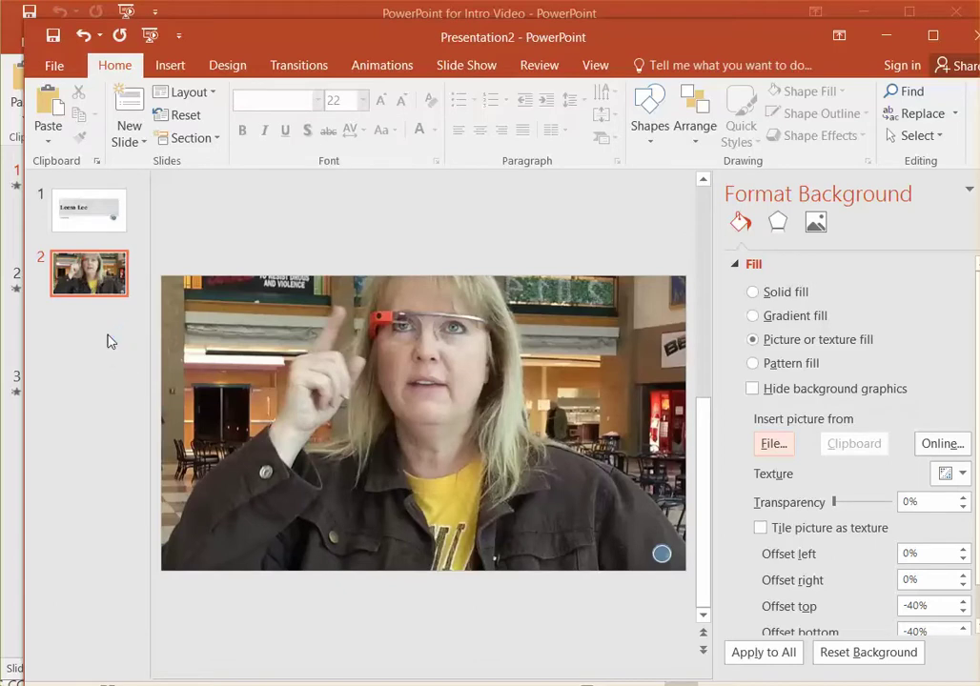
- Add a Title and Content slide 3 titled 'Bio'
click(139, 141)
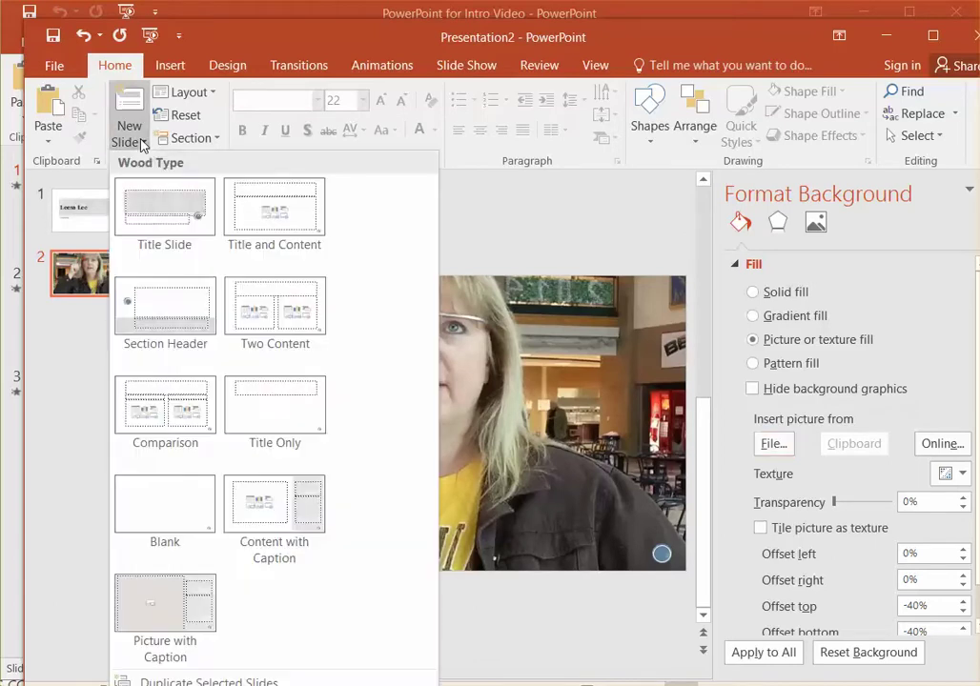
click(281, 212)
click(336, 328)
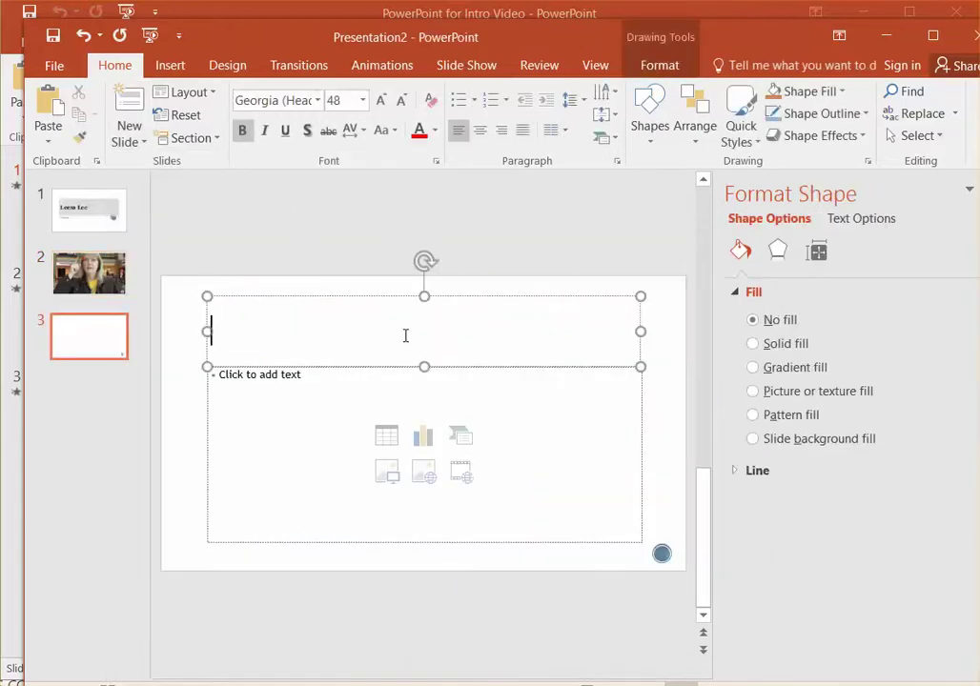
text(Bio)
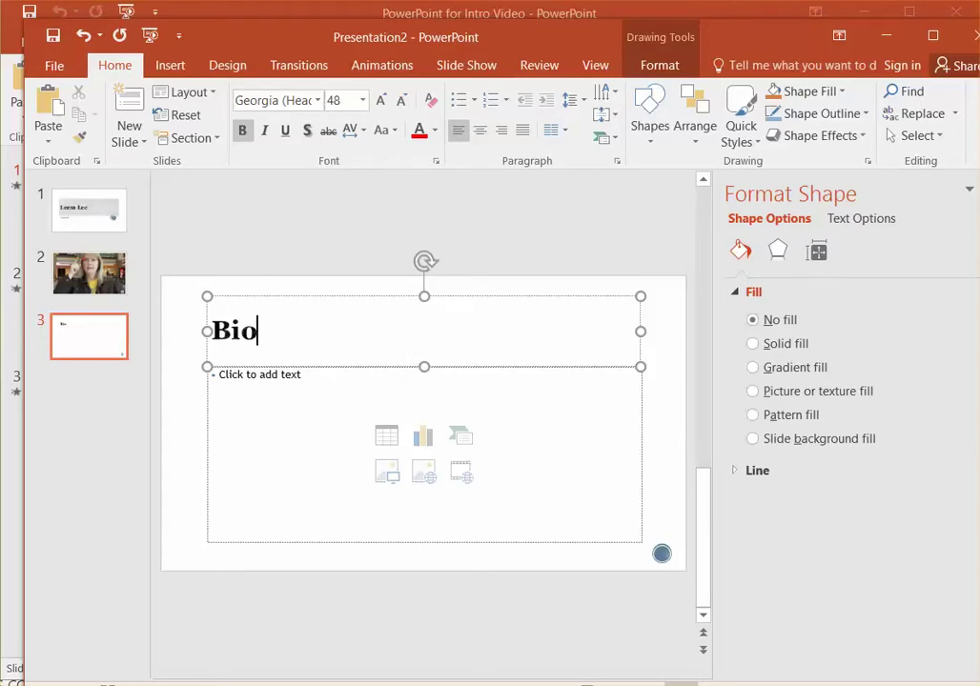
- Fill the Bio bullets with Hobbies, Major, Favorite Class and Funny thing about me
click(305, 441)
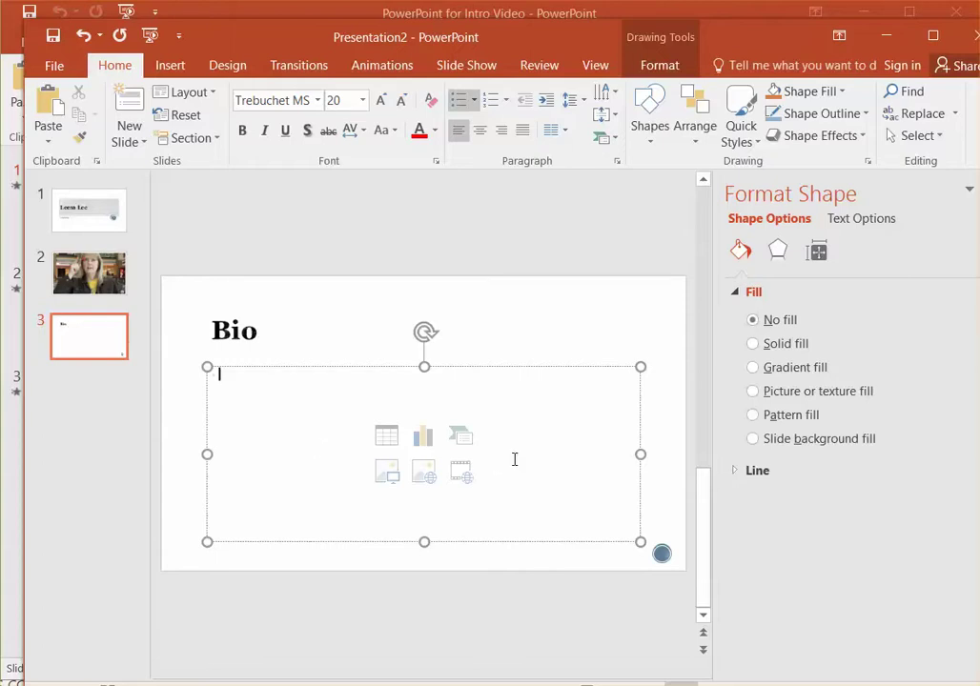
text(Hobbie)
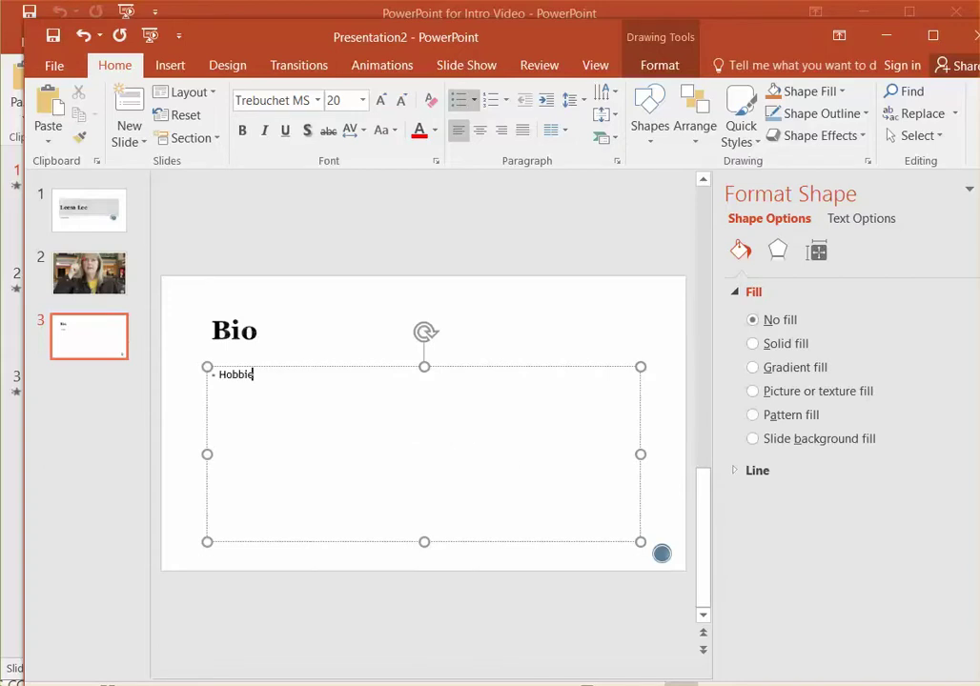
text(s Major )
text(Favo)
text(rite Class)
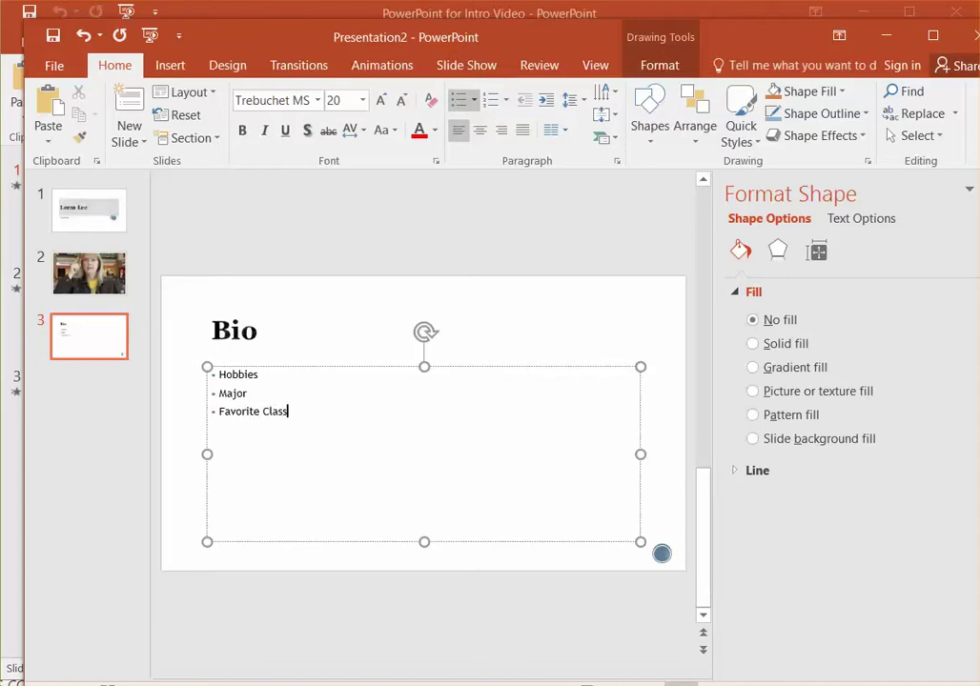
key(Return)
text(Funny thing about me)
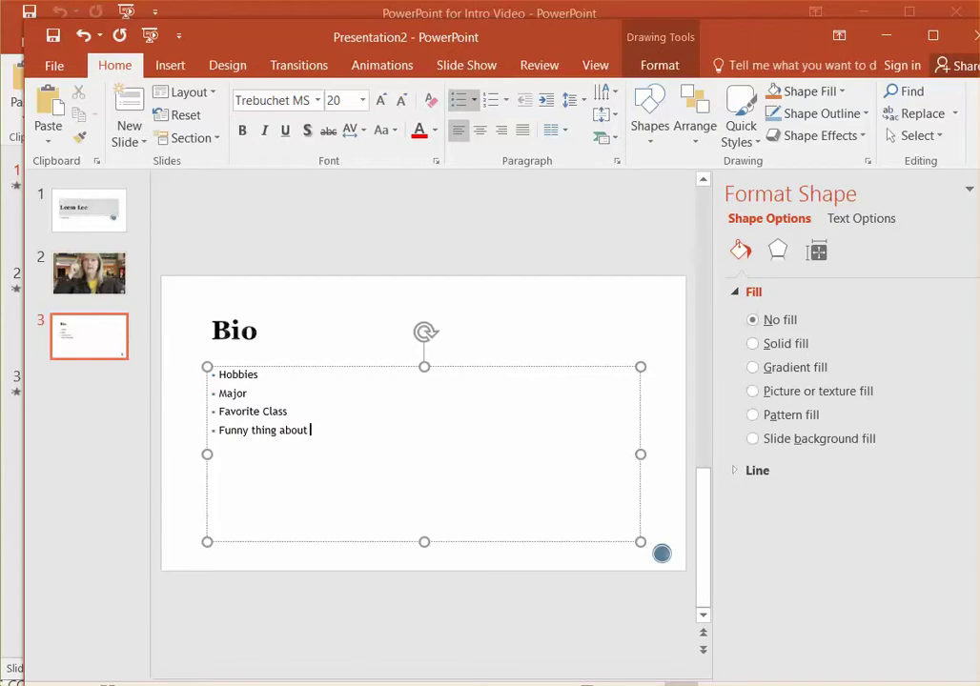
- Return to the title slide and start Record Slide Show from the Slide Show tab
click(188, 398)
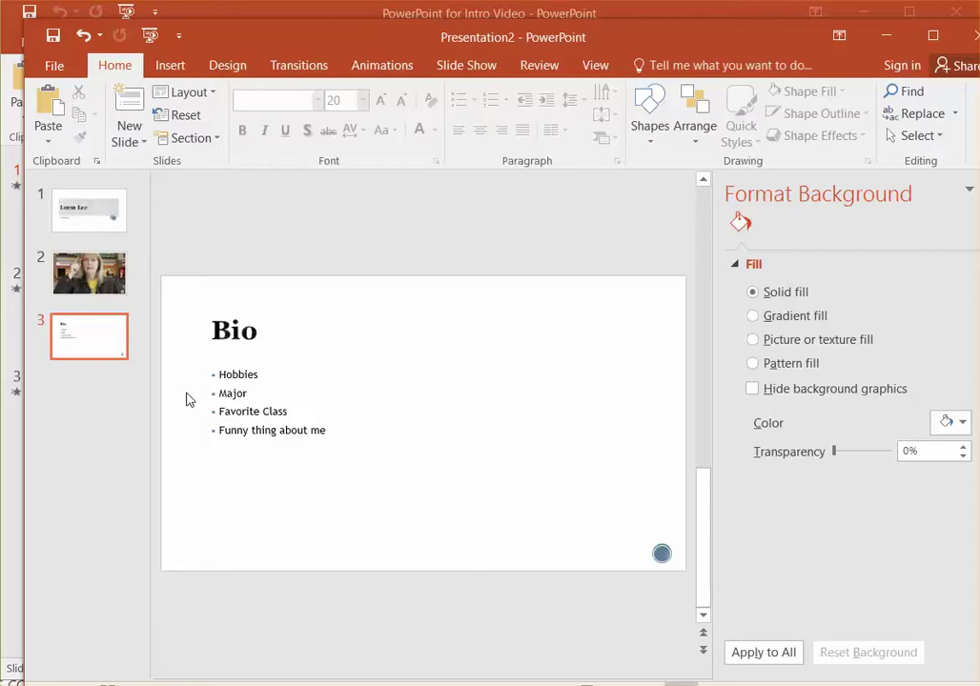
click(103, 222)
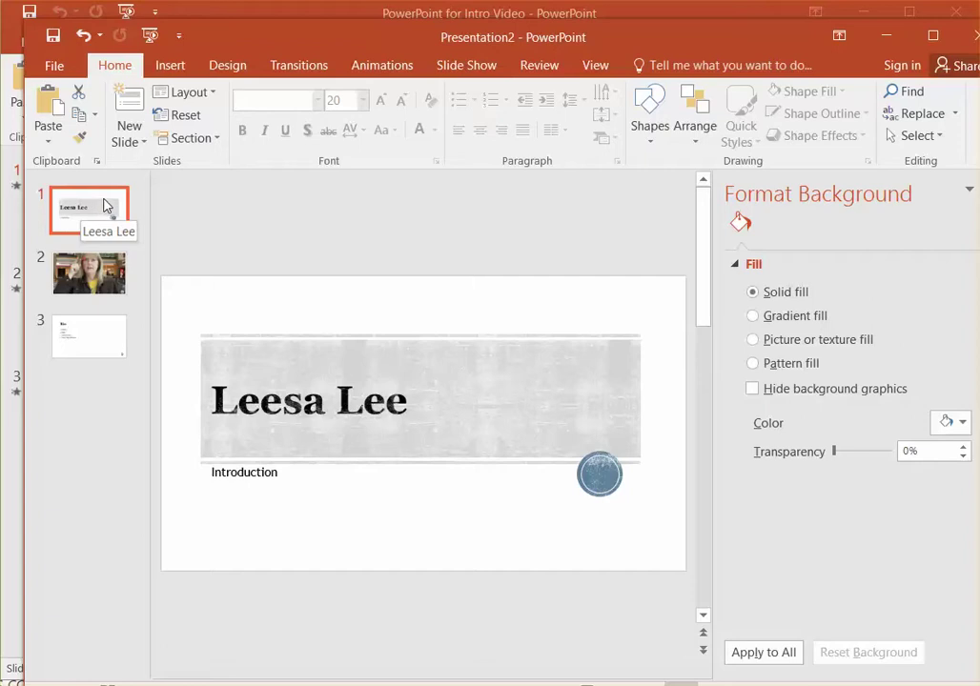
click(503, 72)
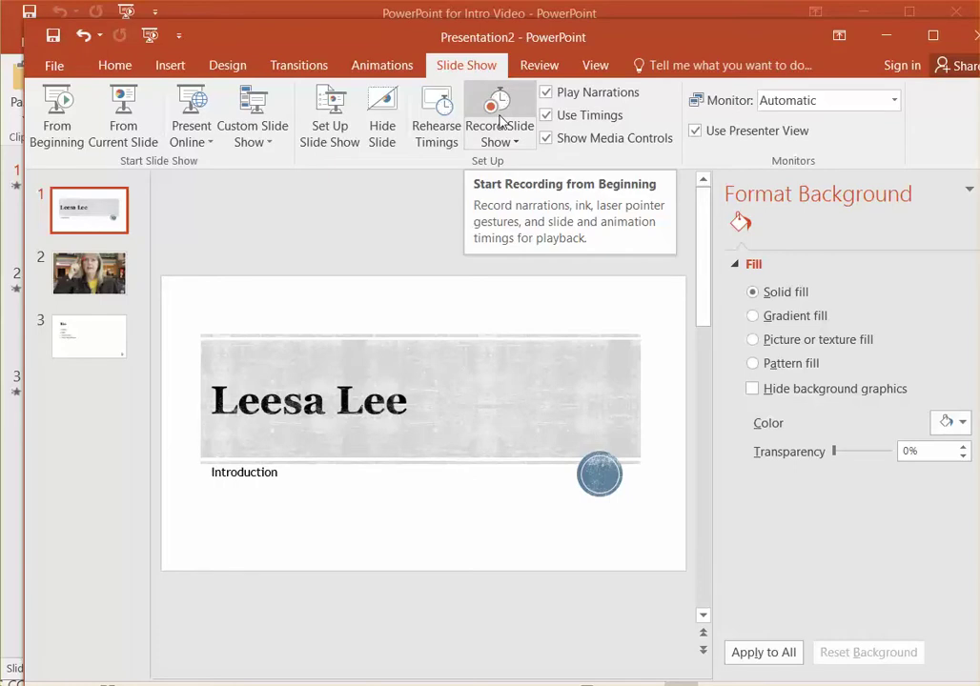
click(496, 105)
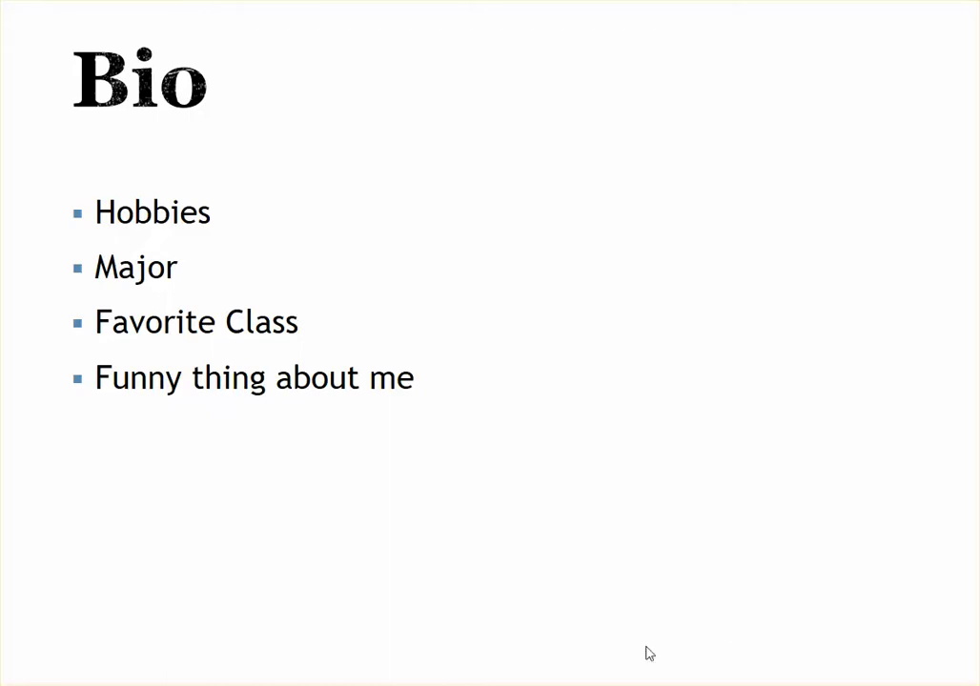
- End the narrated slide show recording with Esc after reaching the Bio slide
key(Escape)
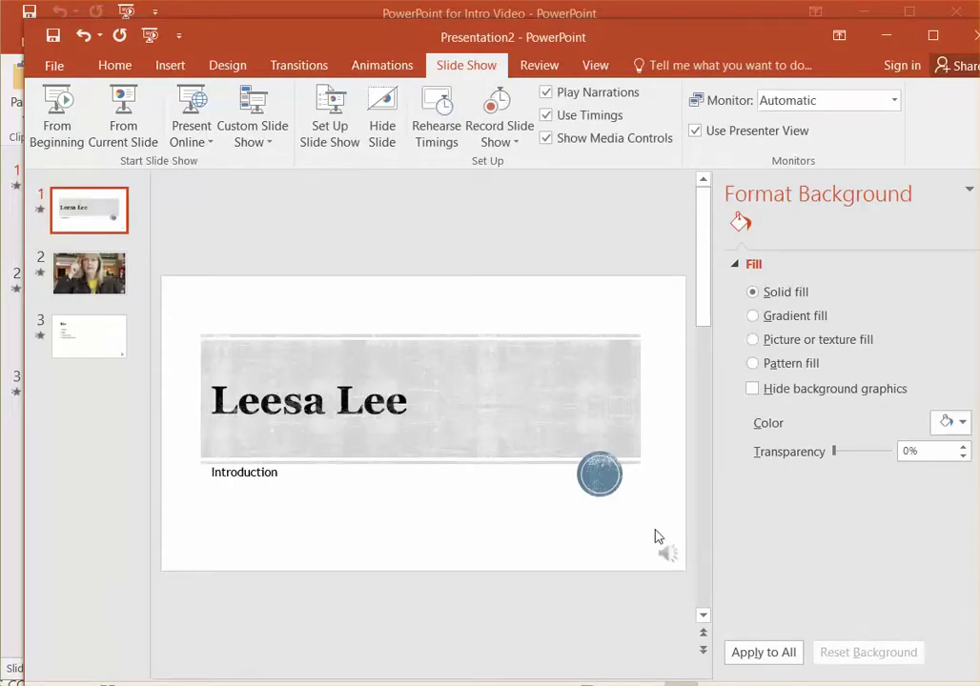
- Review slides 2, 3 and 1 after recording and select the title slide's narration audio clip
click(95, 274)
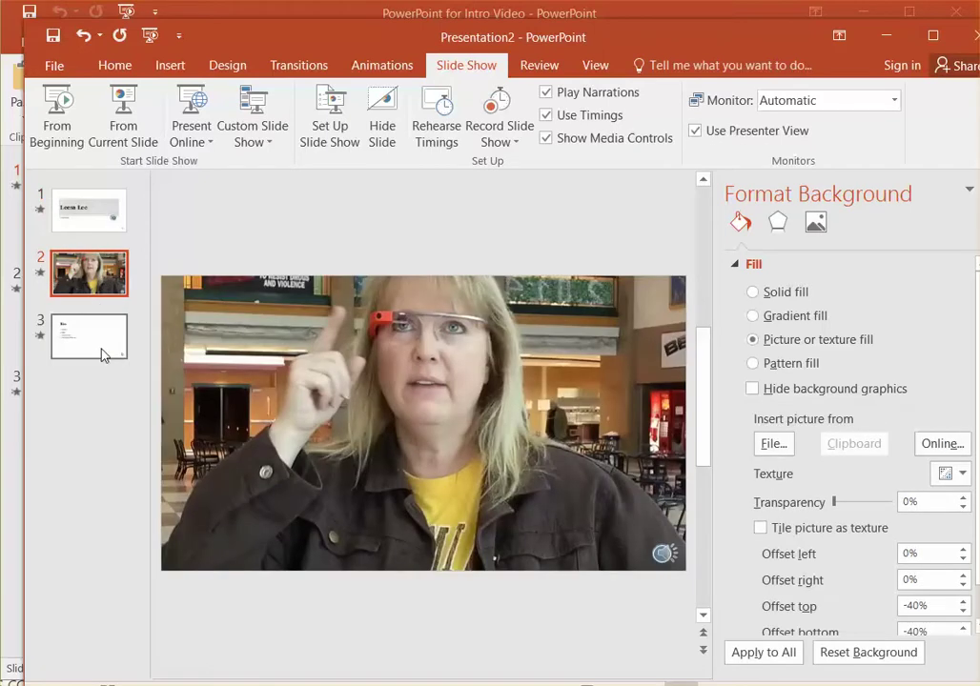
click(105, 354)
click(112, 219)
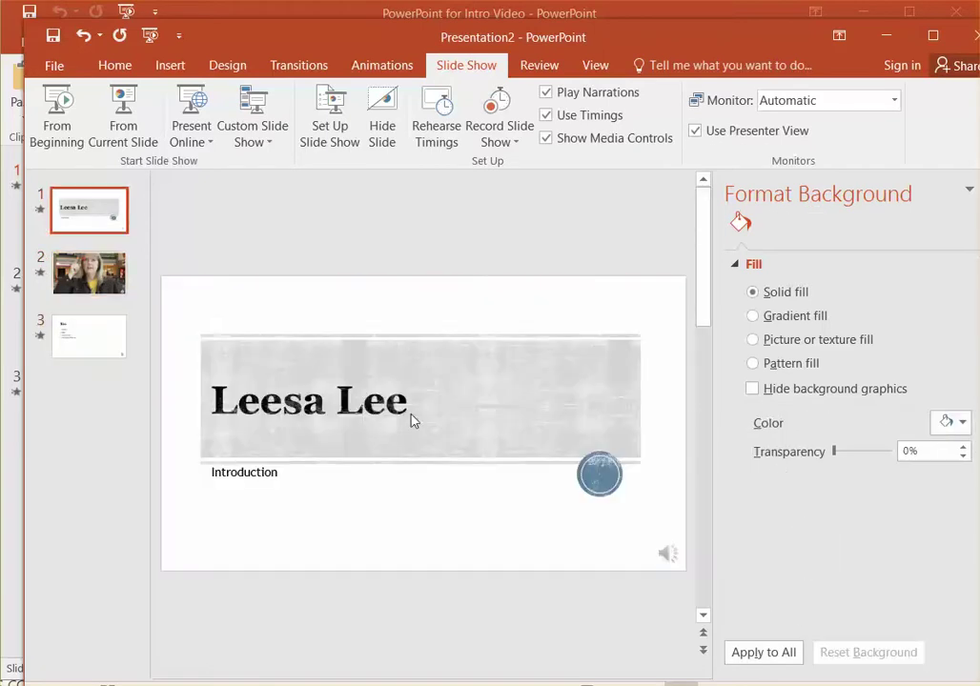
mouse_move(666, 557)
click(665, 557)
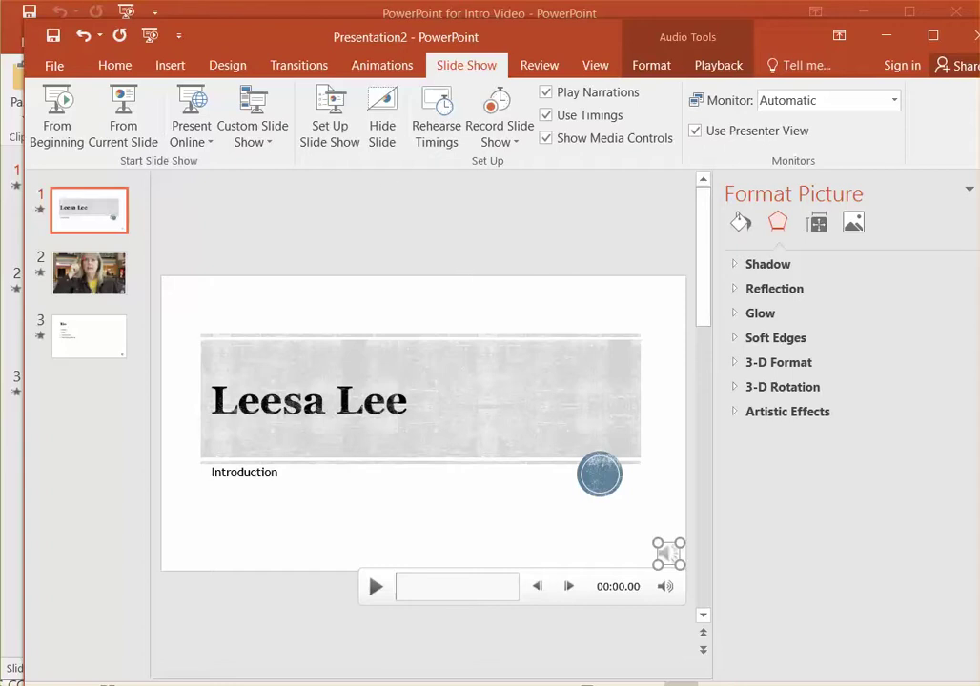
- Look at Save As in the File backstage, go back, then open the presentation's Info page
click(52, 64)
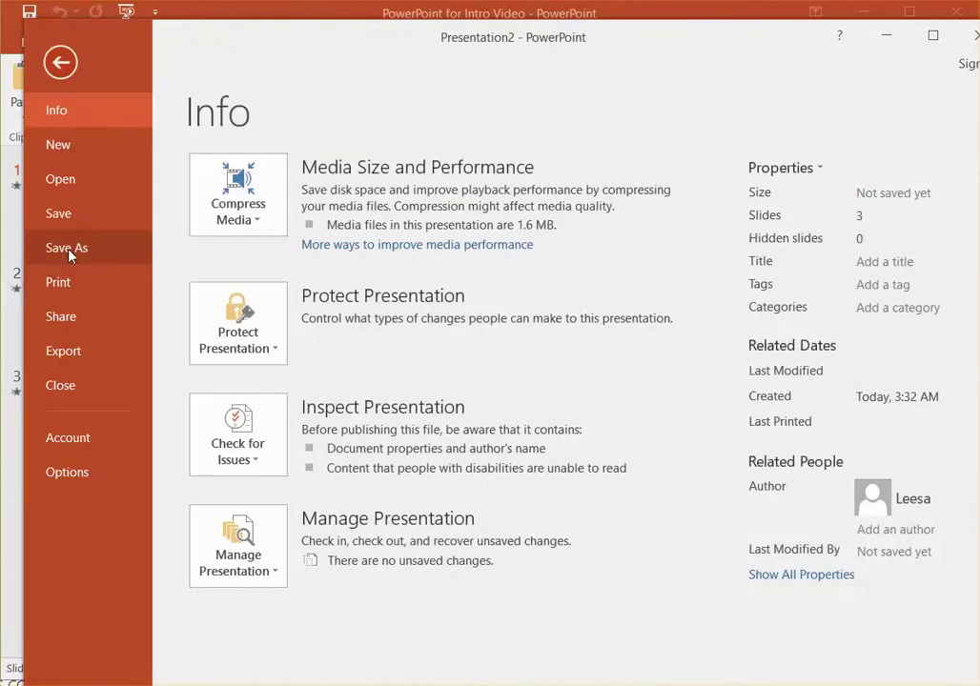
click(59, 215)
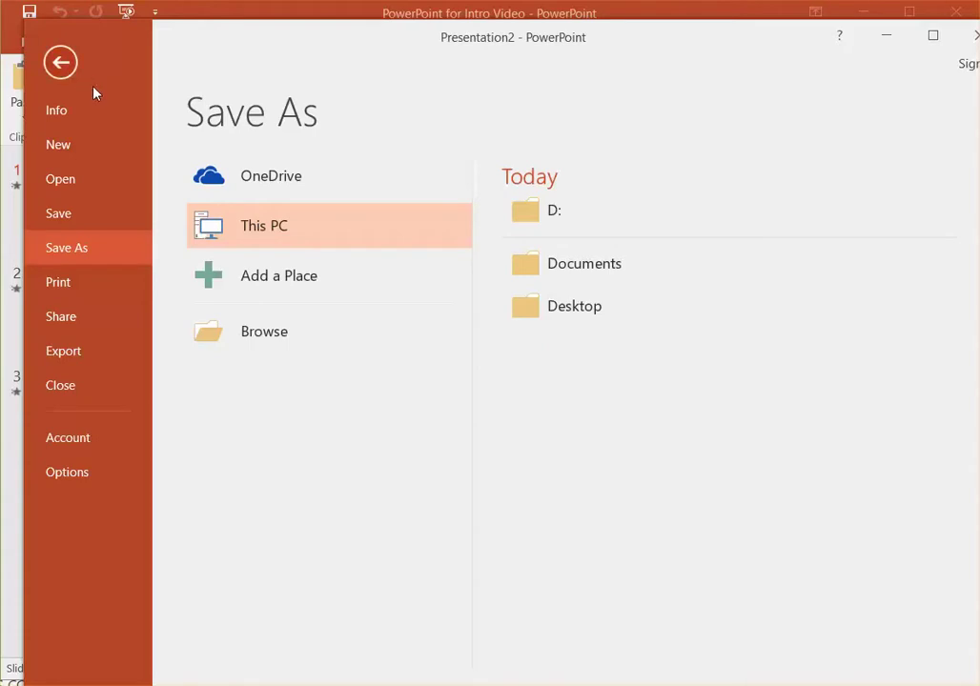
click(59, 64)
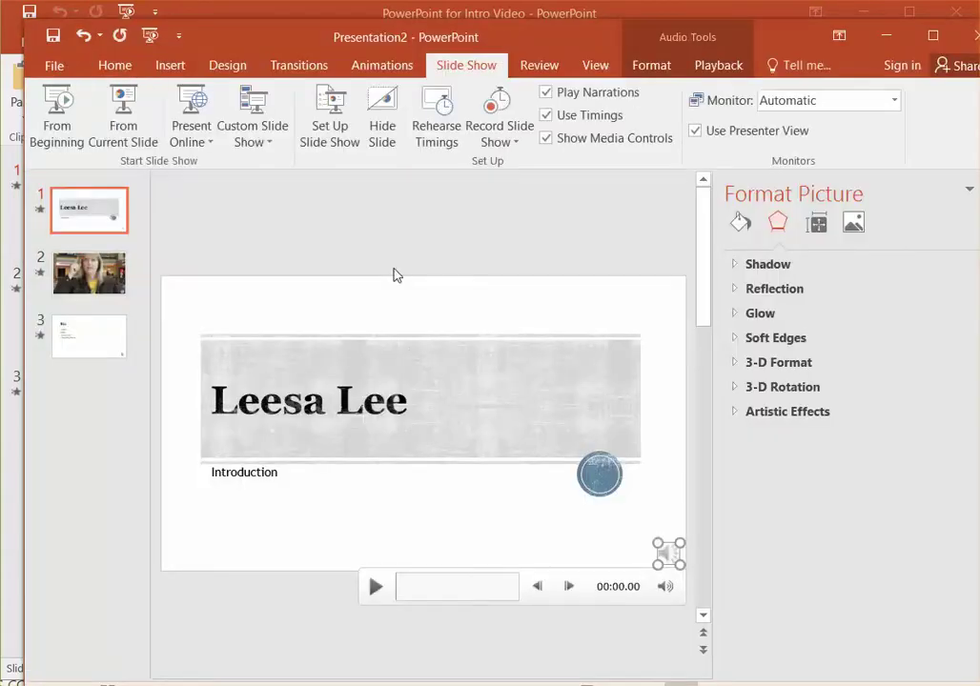
click(54, 66)
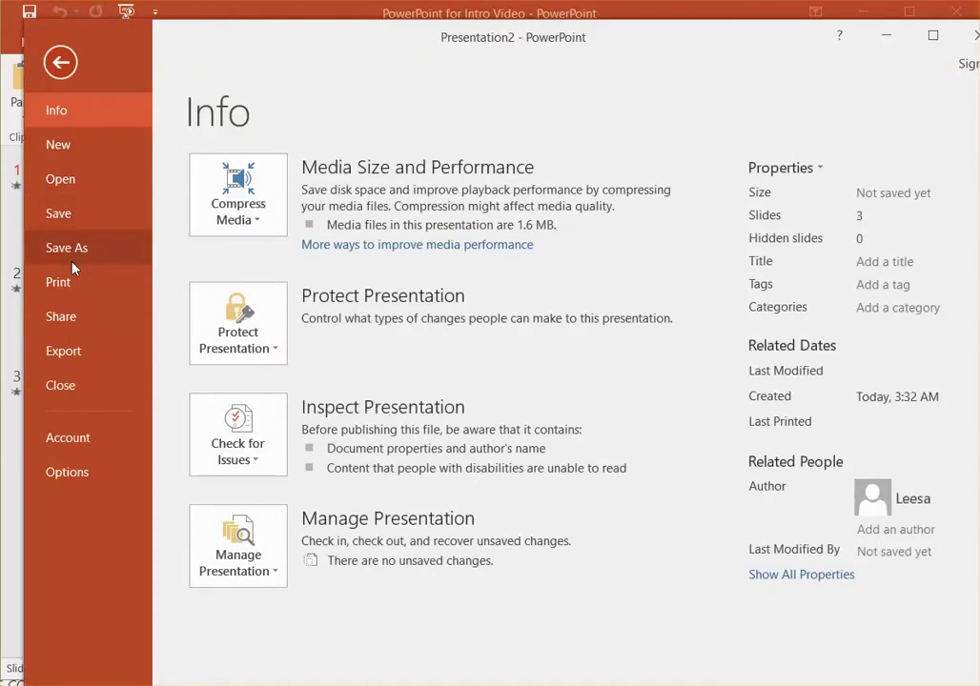
- Create a video of the deck at Internet Quality (1280 x 720) with recorded timings and narrations
click(64, 352)
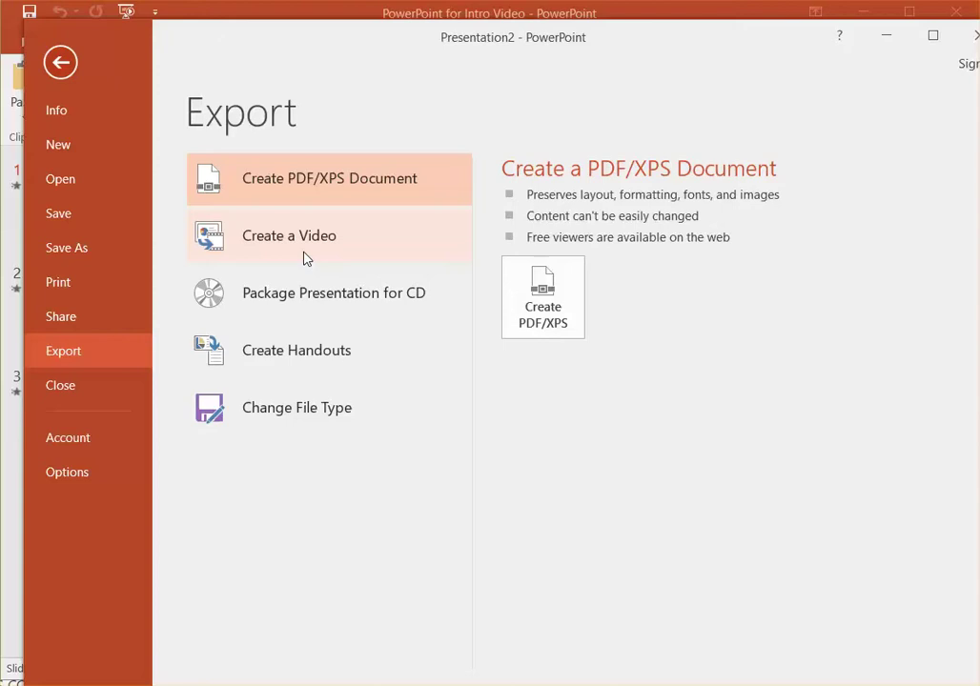
click(321, 241)
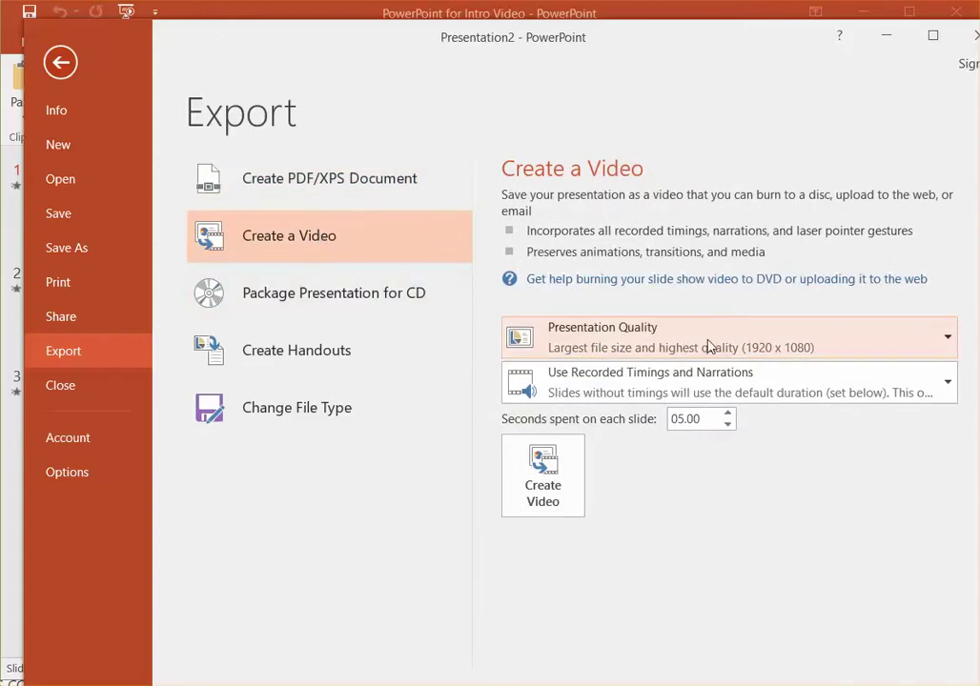
click(739, 350)
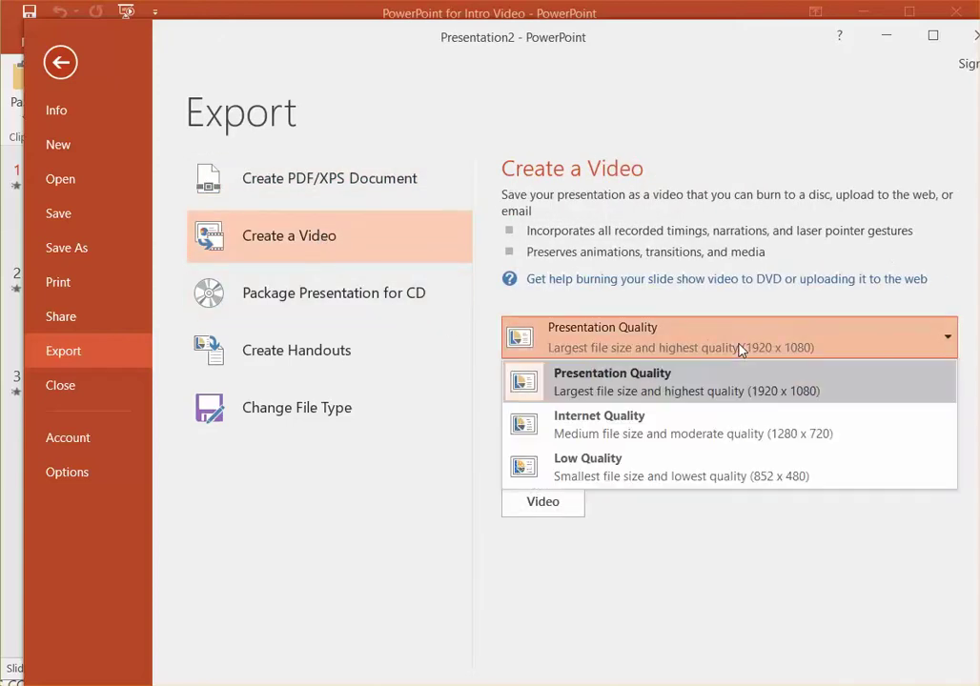
click(698, 425)
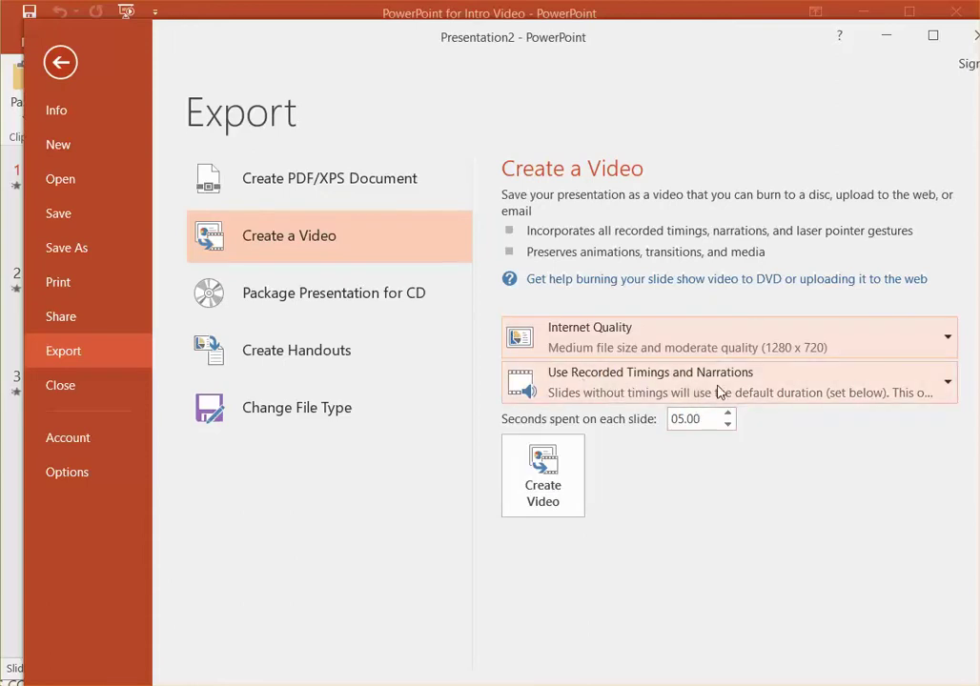
click(562, 466)
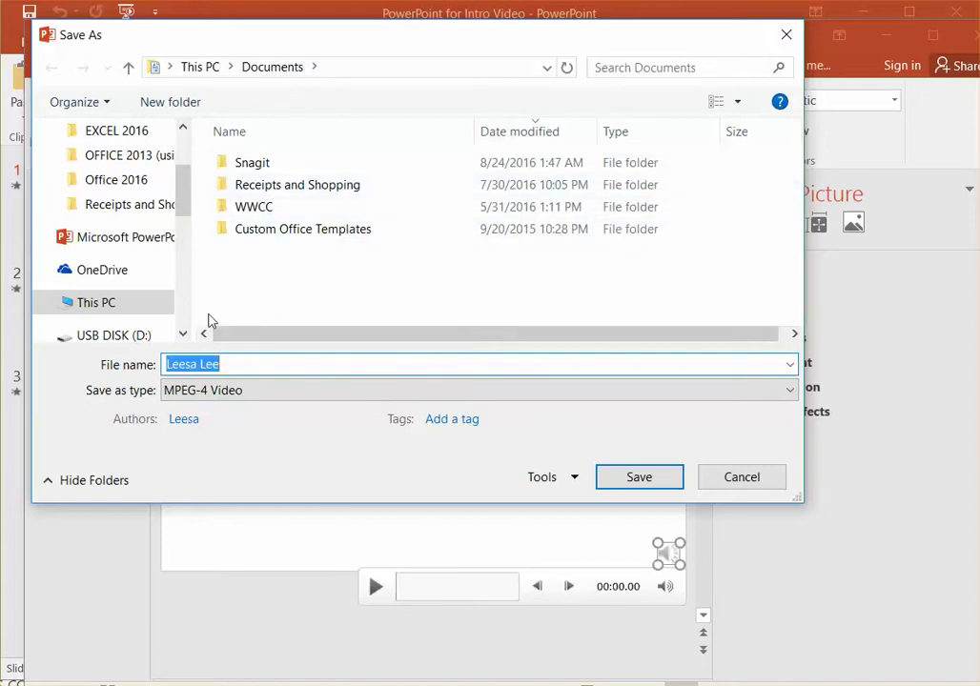
- Point the video save to USB DISK (D:) and append 'how to video' to the presenter's name
click(120, 335)
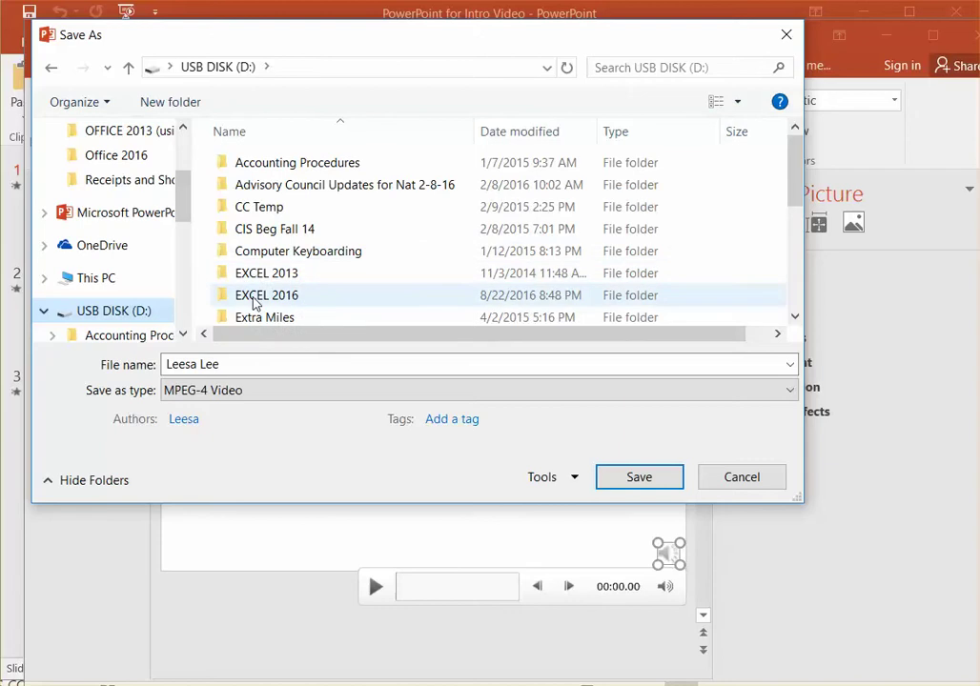
click(248, 361)
click(253, 361)
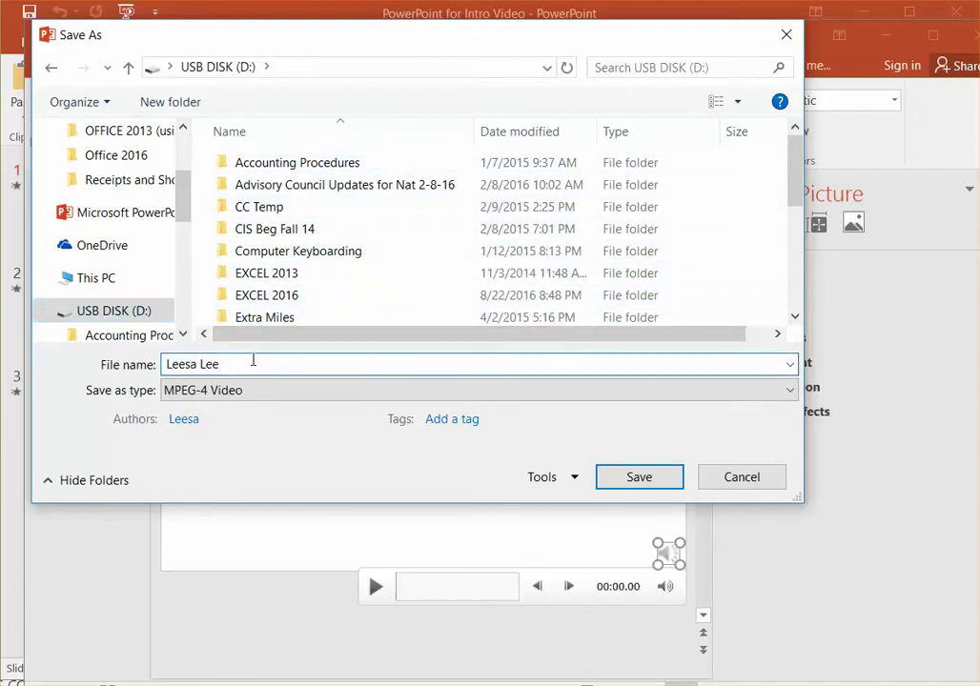
text(how to video)
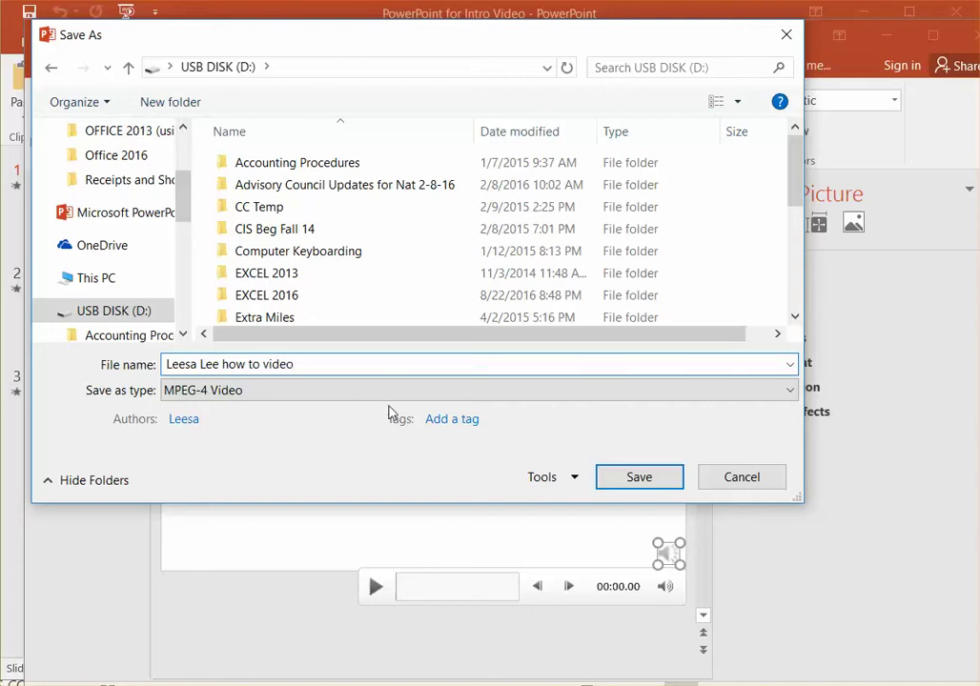
click(610, 476)
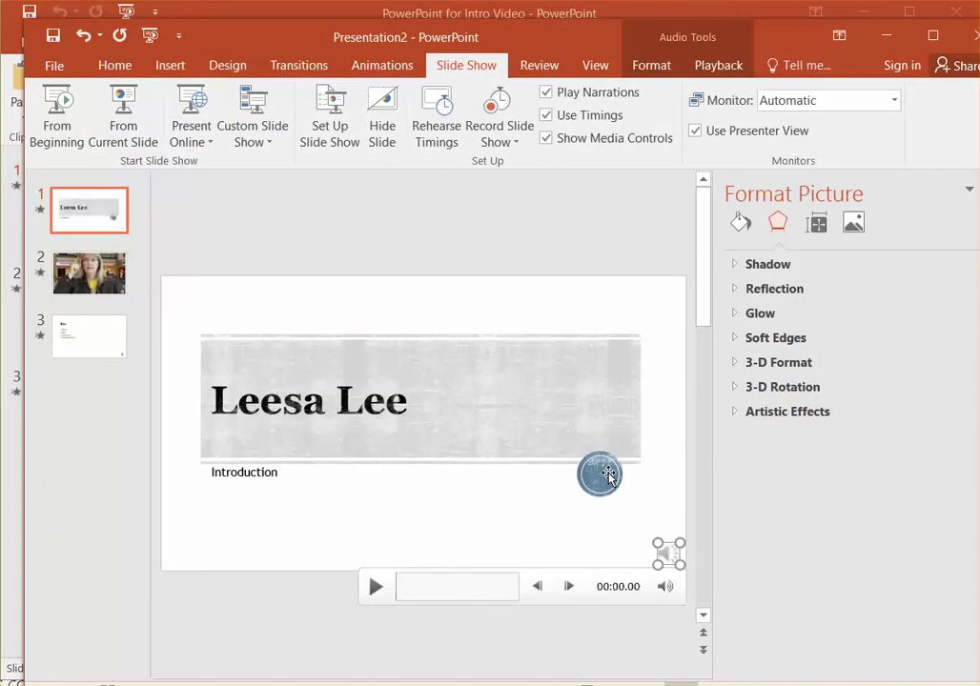